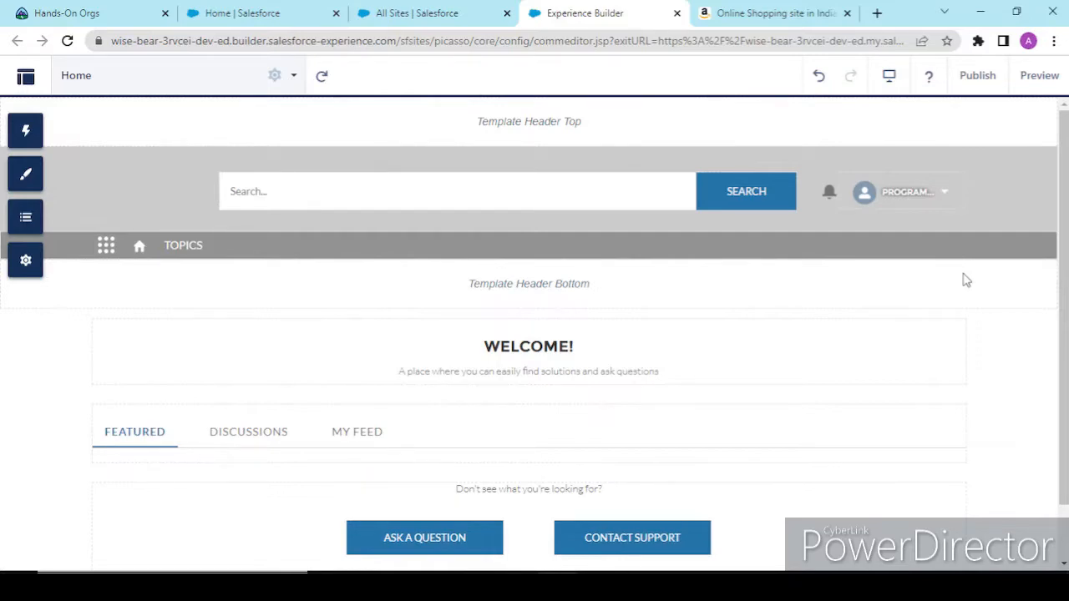
Compare the Amazon India home page's header and product card layout with the site's Home page in Experience Builder
left_click(798, 7)
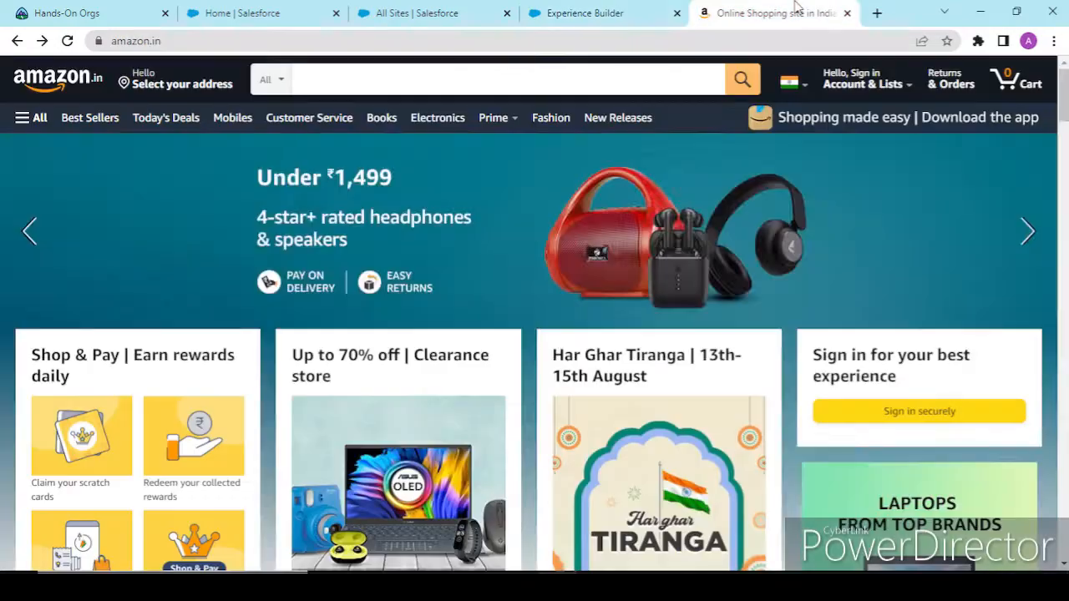
scroll(723, 284, "down", 2)
scroll(724, 283, "down", 1)
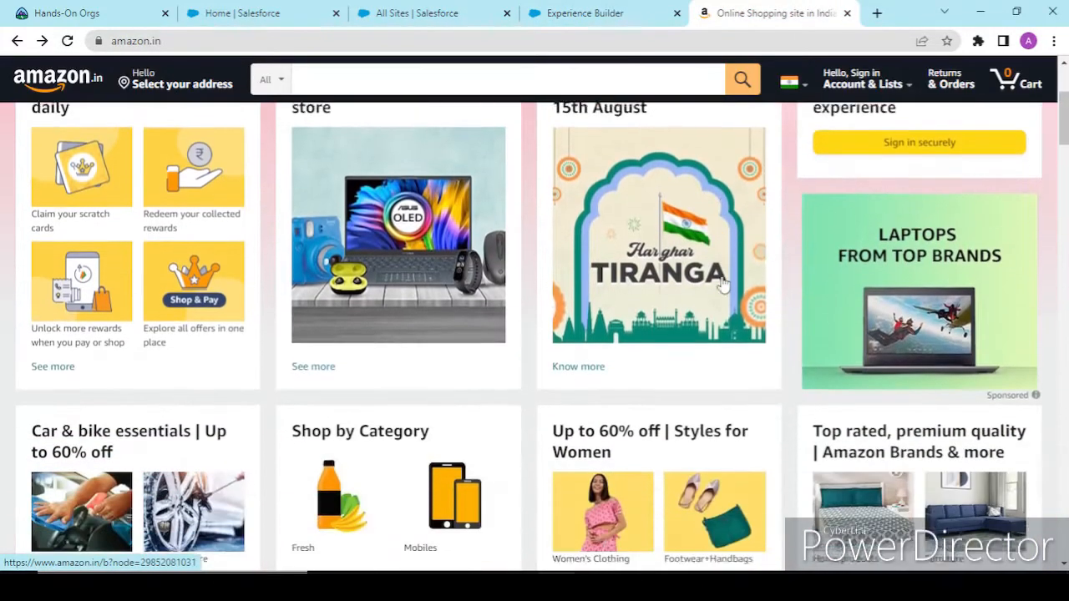
left_click(628, 8)
scroll(582, 338, "down", 2)
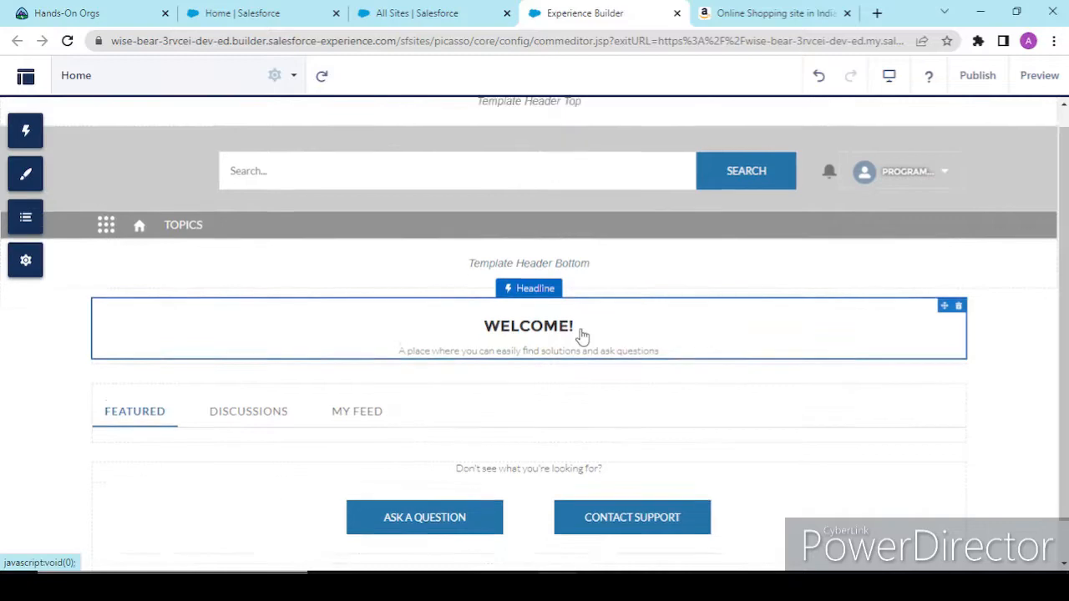
left_click(751, 7)
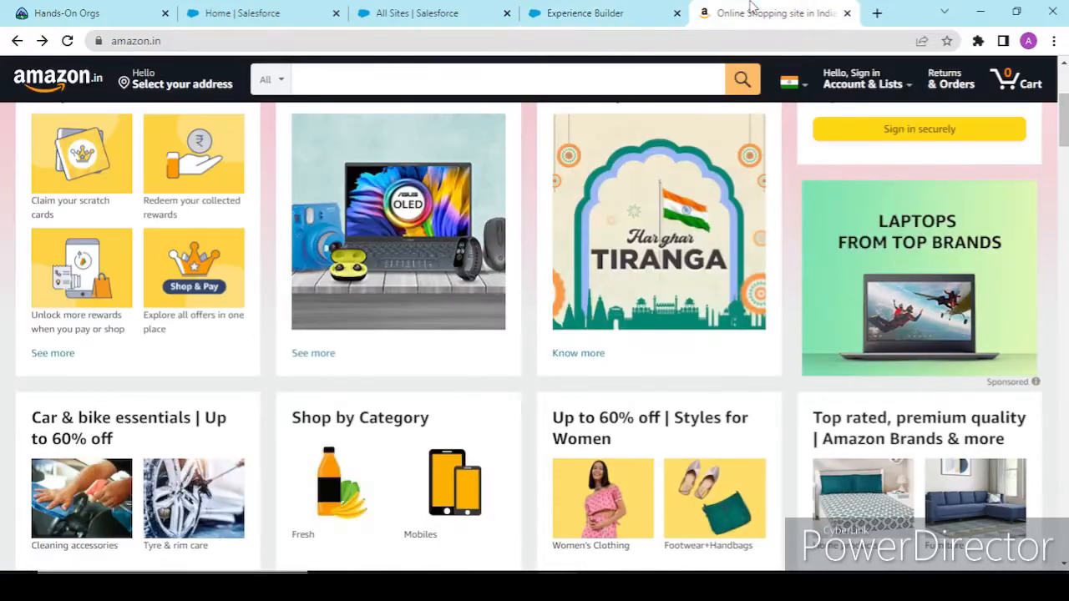
scroll(362, 382, "up", 1)
View Amazon's clearance store listing and home page again, then return to the Home page in Experience Builder
left_click(359, 380)
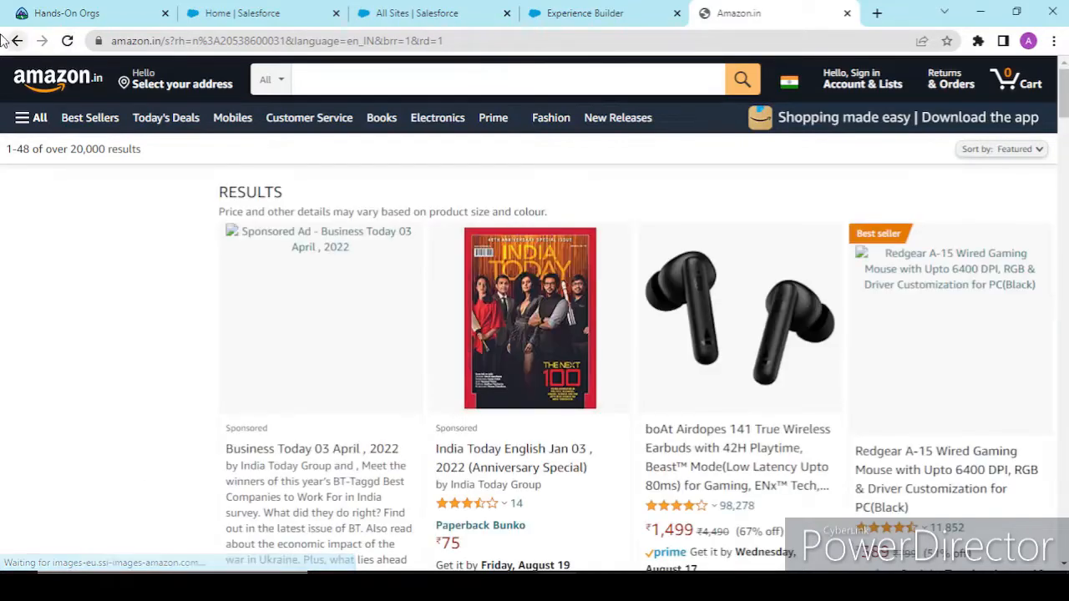
left_click(16, 40)
scroll(386, 207, "up", 2)
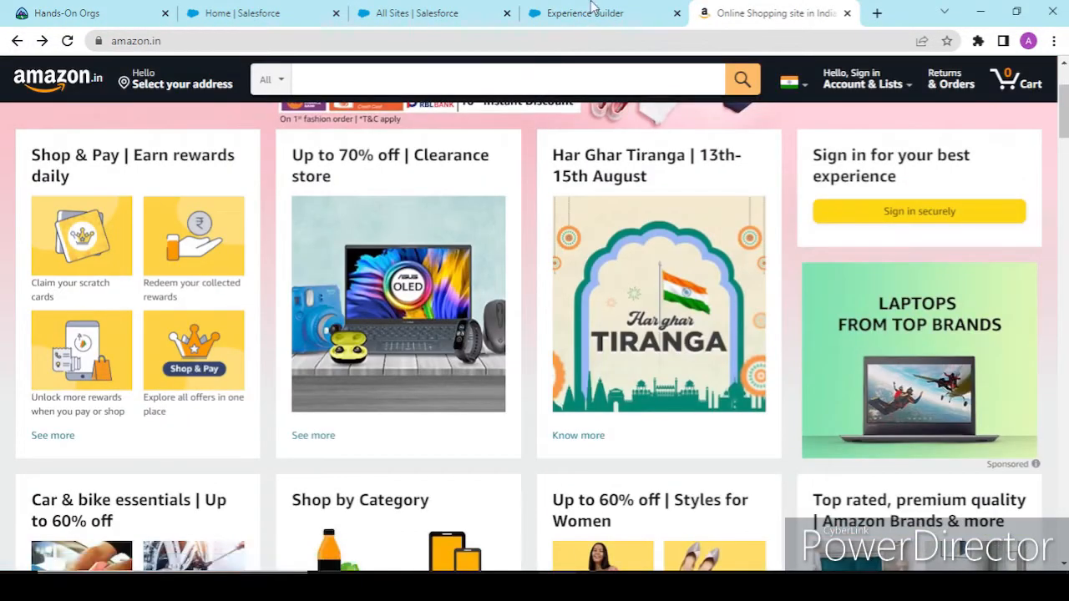
scroll(495, 299, "up", 2)
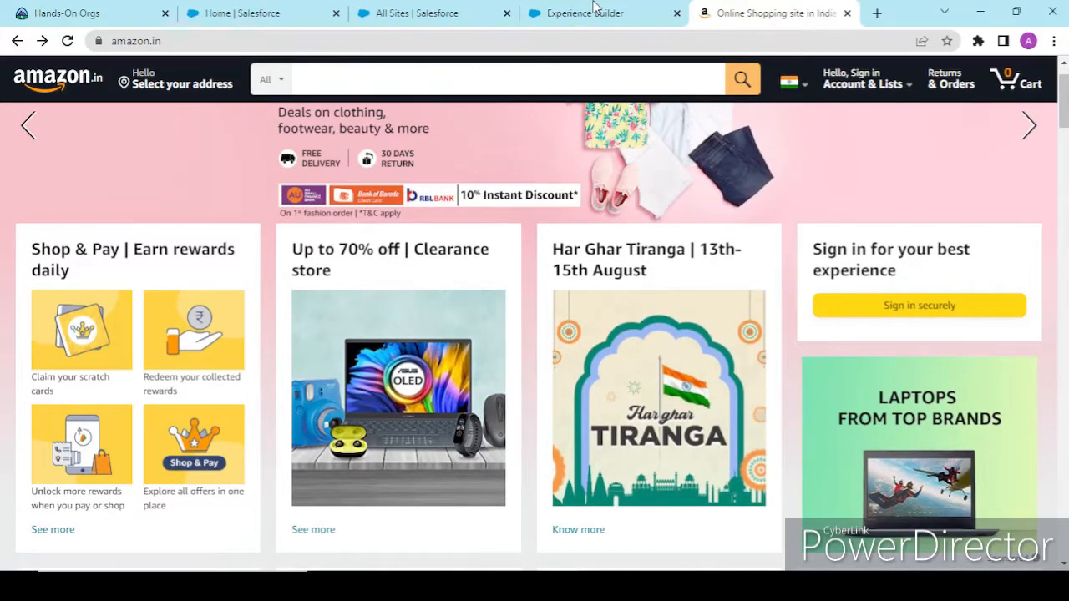
left_click(594, 6)
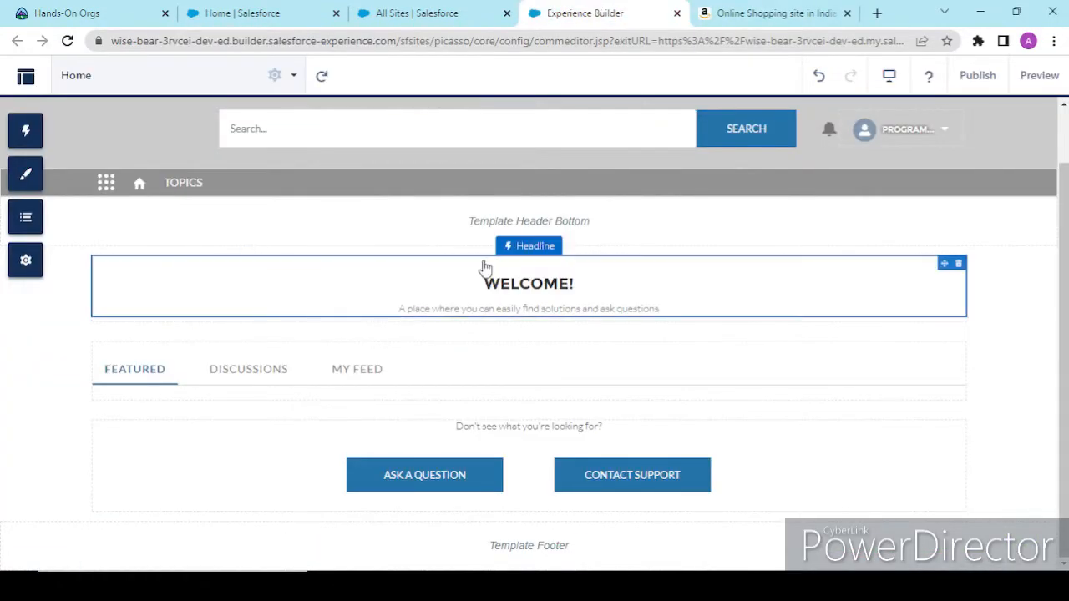
scroll(484, 267, "up", 1)
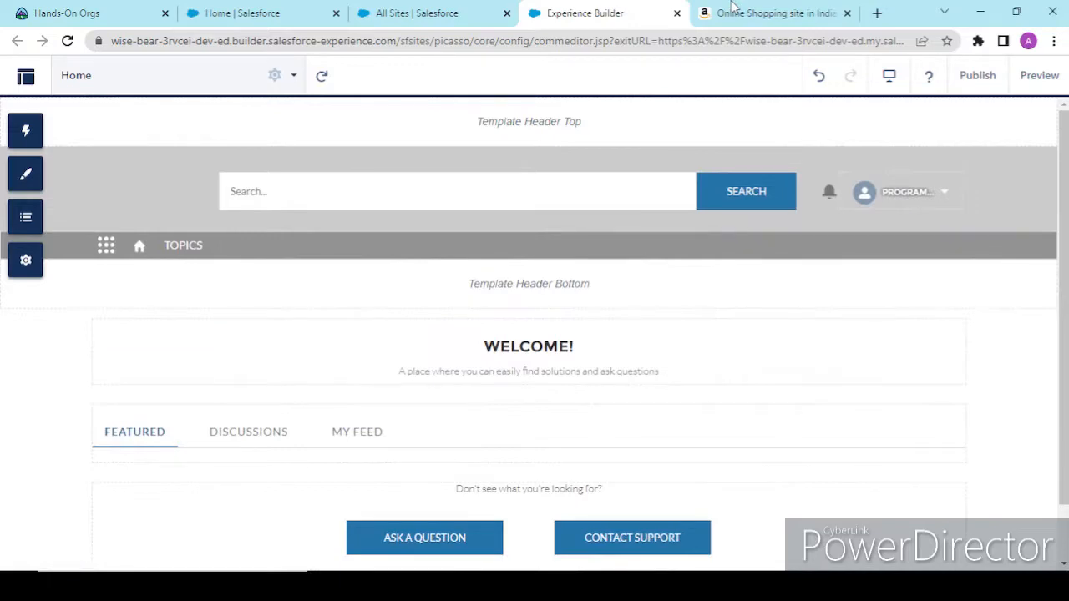
left_click(732, 8)
left_click(618, 8)
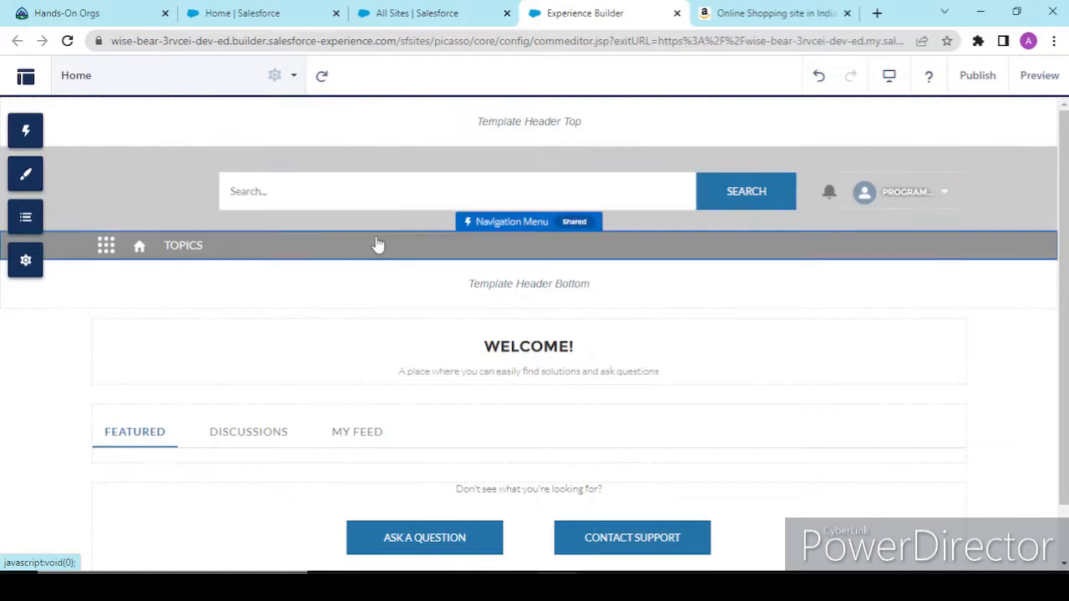
Hide the header region and navigation in the theme settings of the Default layout, which uses the Customer Service component
left_click(25, 260)
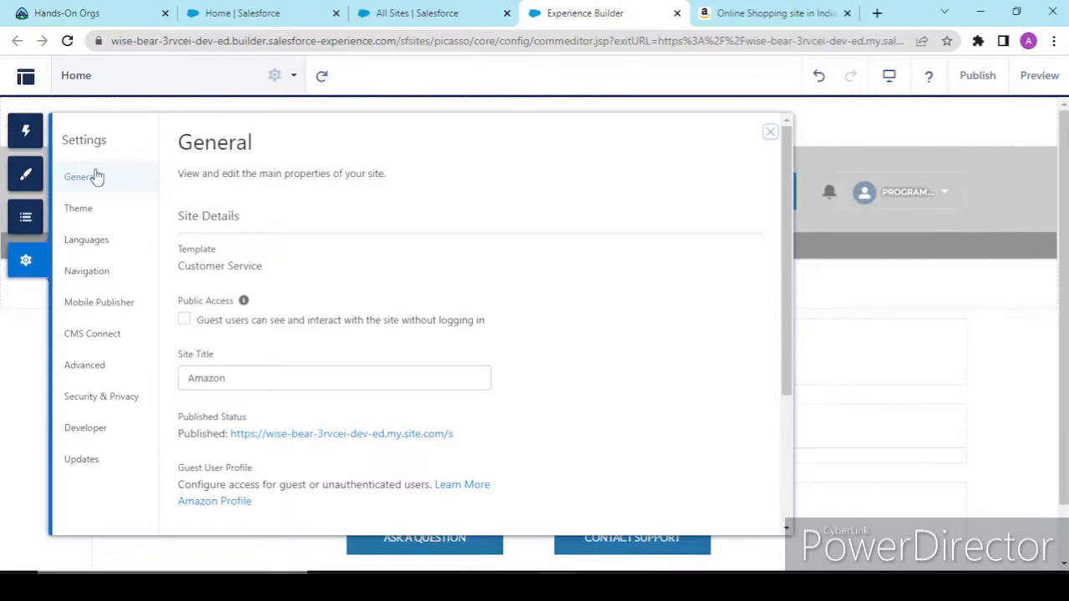
left_click(80, 210)
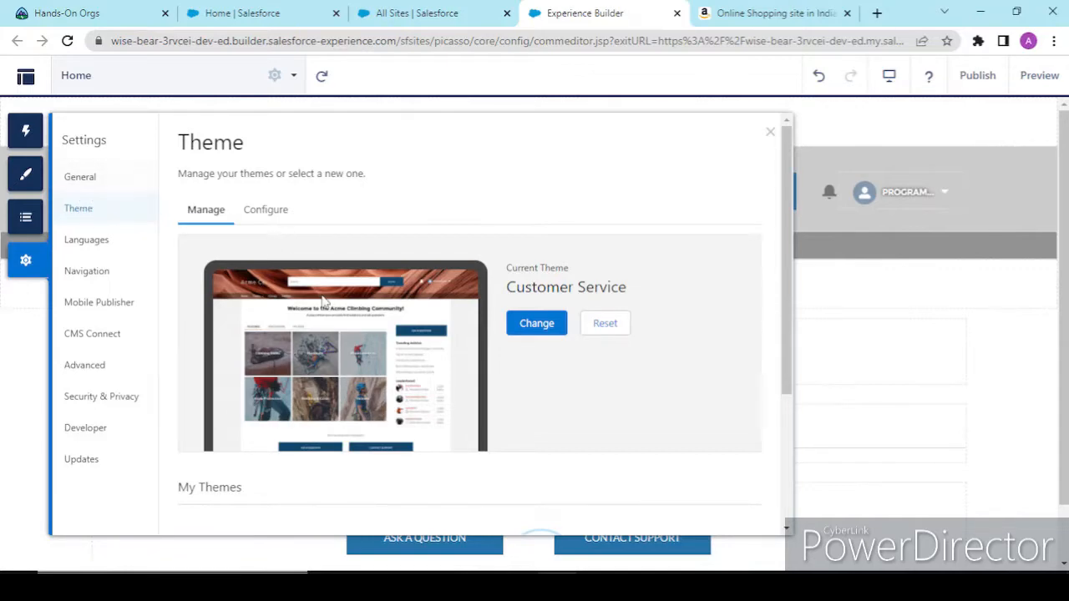
scroll(324, 300, "down", 3)
scroll(324, 301, "up", 3)
left_click(267, 212)
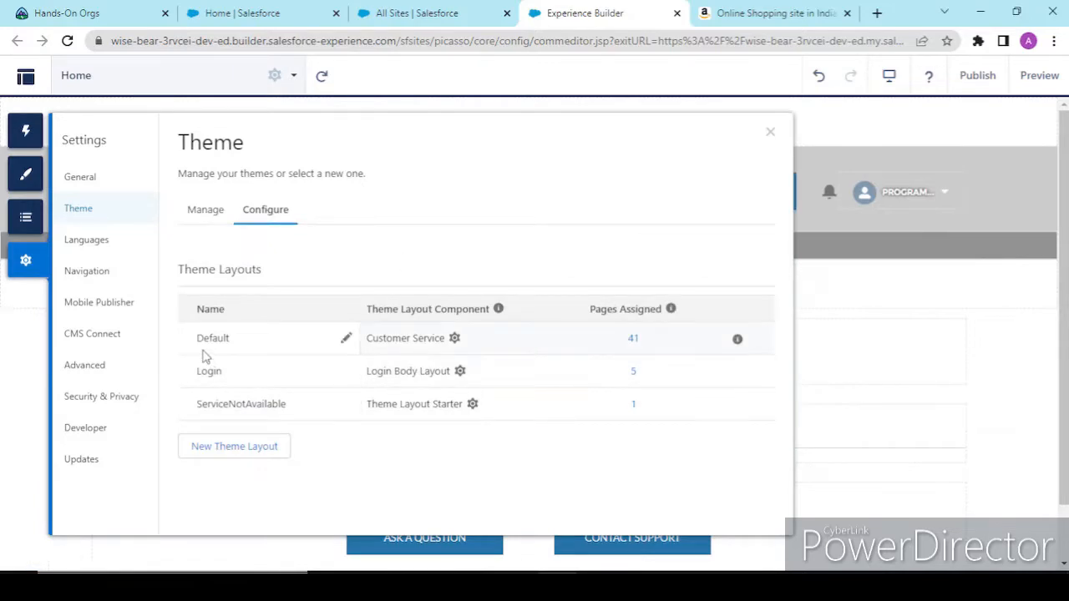
left_click(451, 338)
scroll(305, 332, "down", 1)
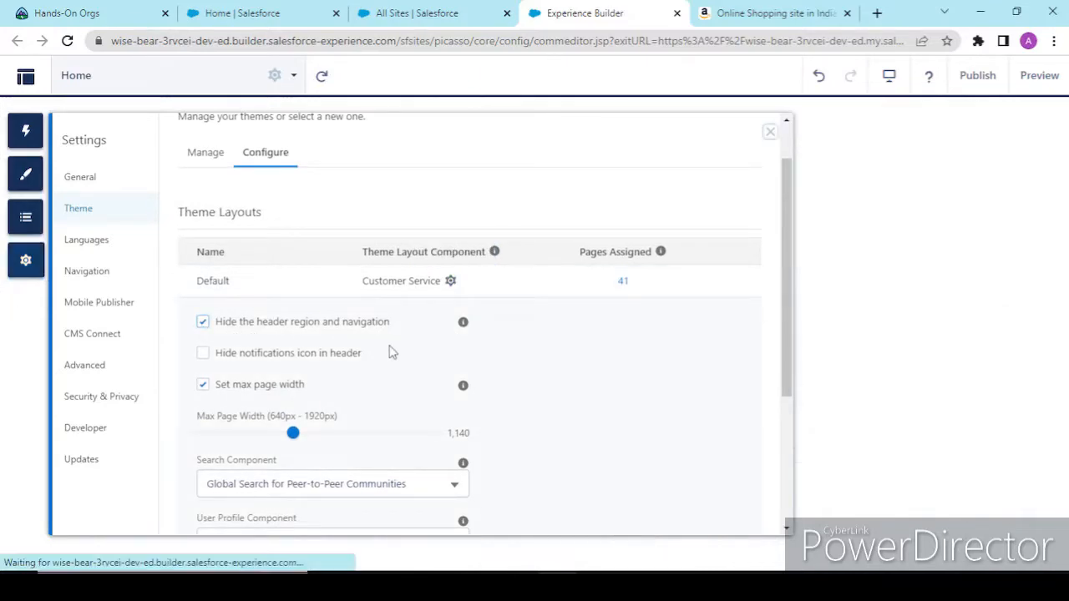
scroll(390, 351, "down", 2)
scroll(390, 352, "down", 1)
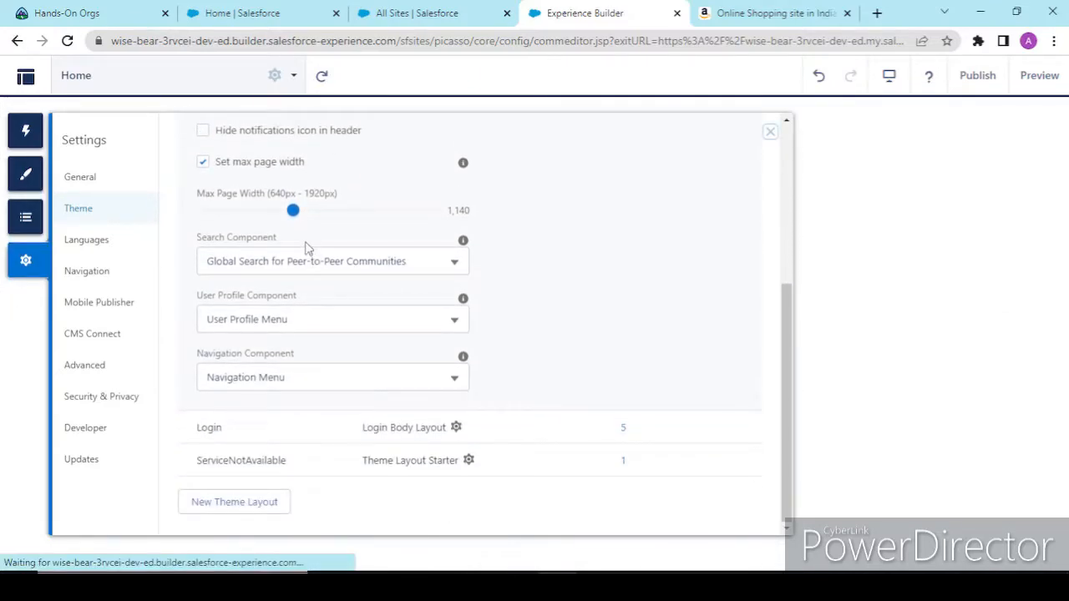
scroll(349, 307, "up", 5)
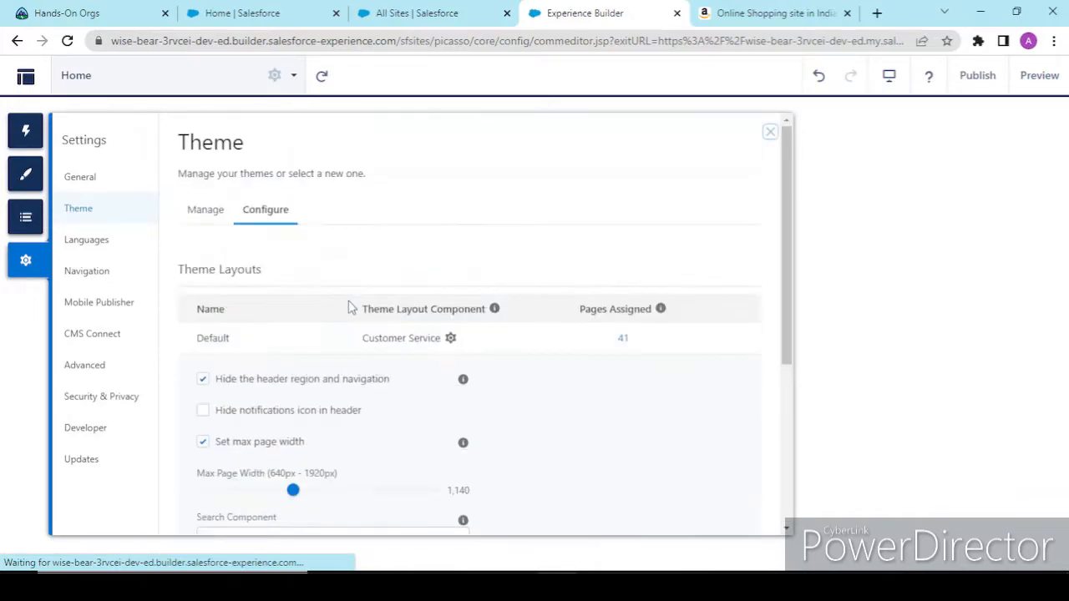
left_click(770, 134)
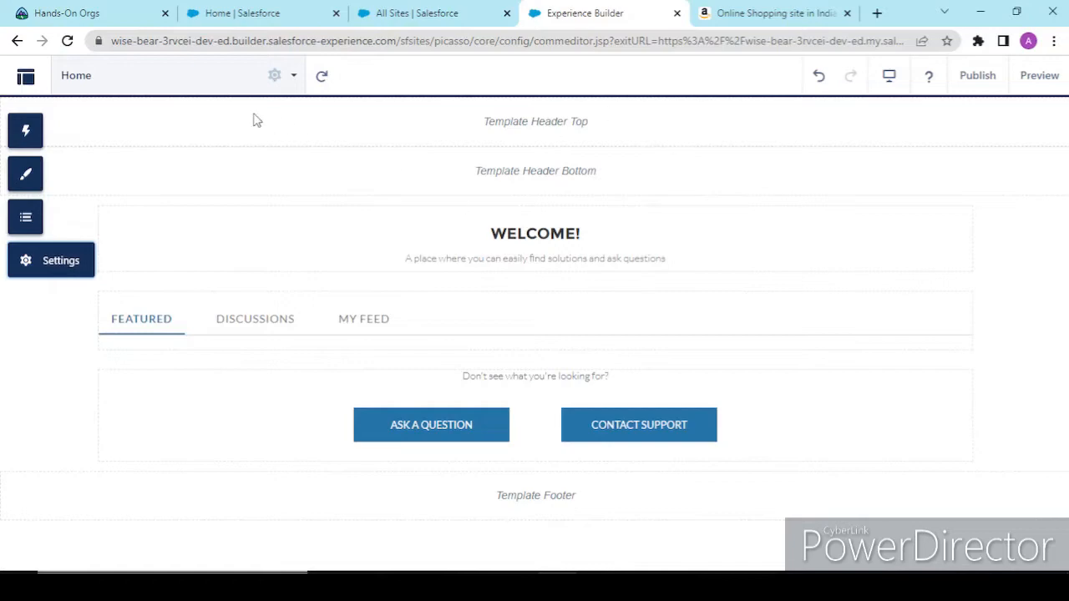
Find the site's Login page by searching for "login", open it, preview it and return to the builder
left_click(236, 89)
left_click(167, 169)
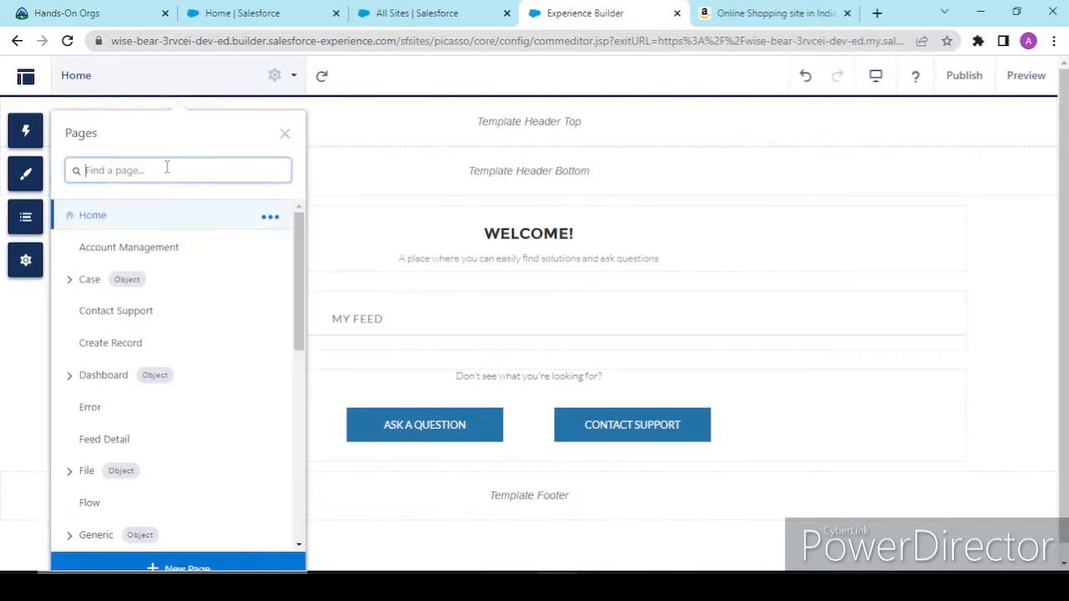
type("login")
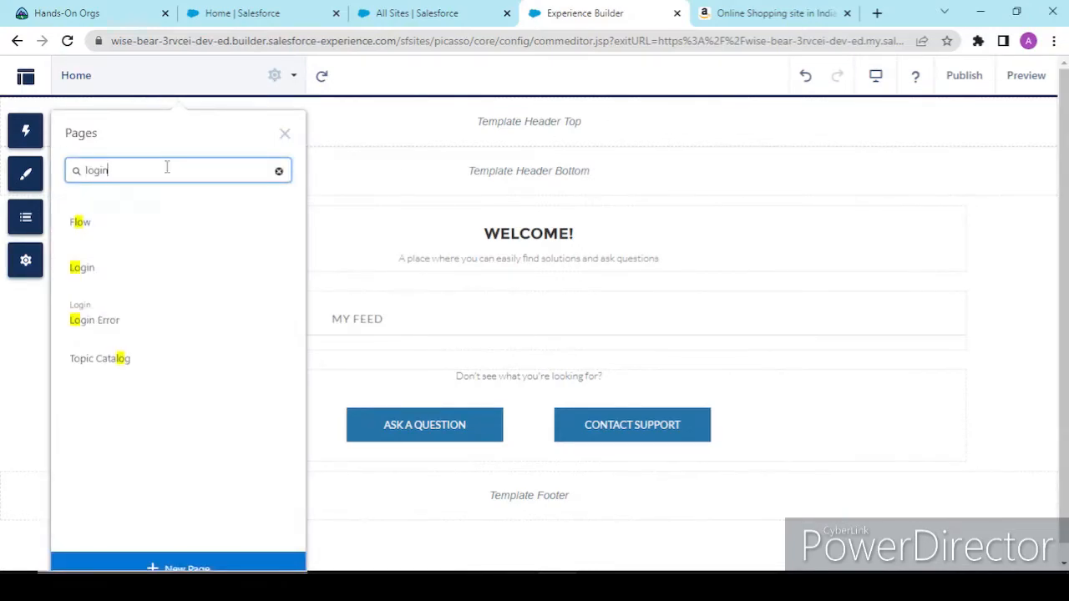
left_click(81, 221)
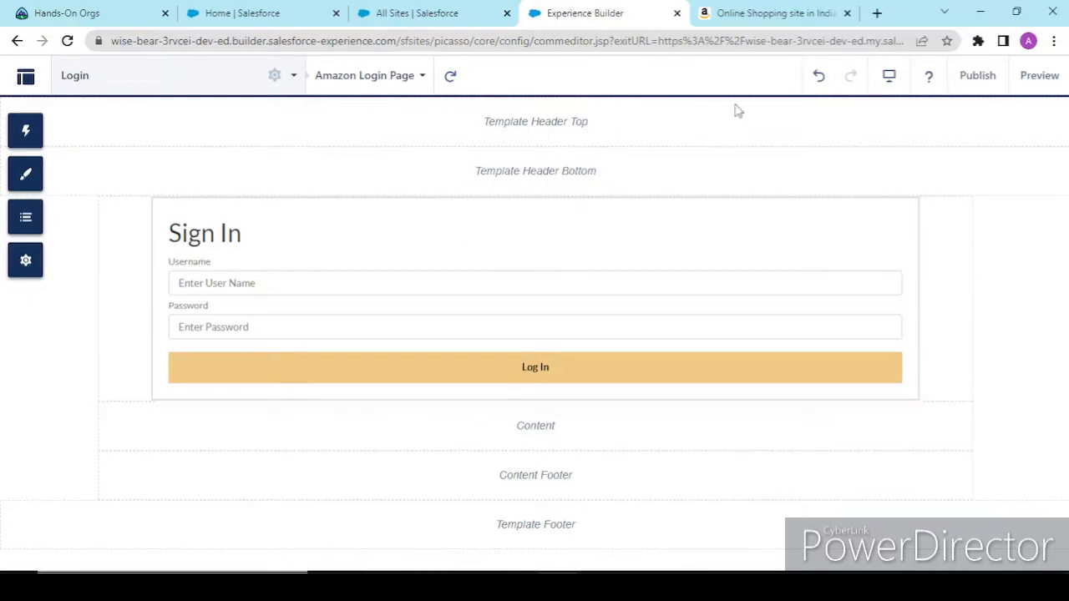
left_click(1040, 77)
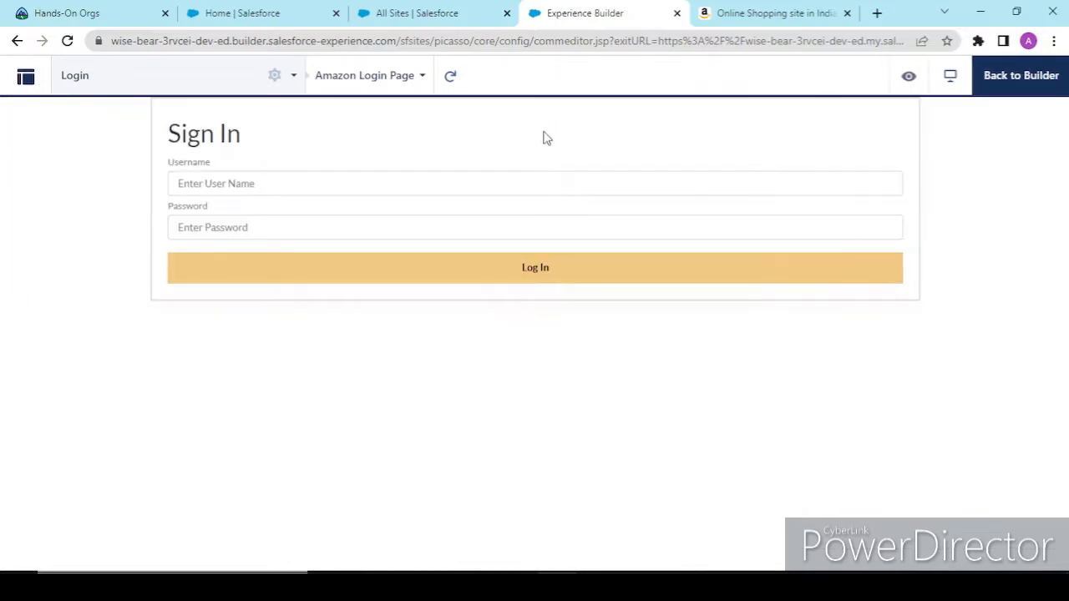
left_click(1022, 87)
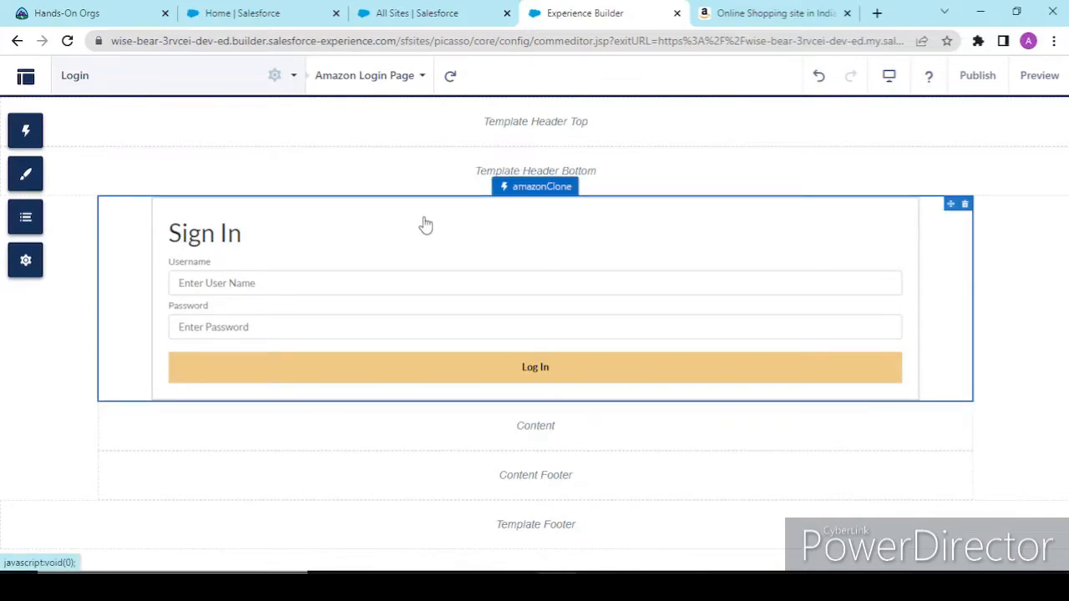
Add an HTML Editor component to the Template Header Bottom region and save its markup as <p style='margin-top:50px'></p>
left_click(26, 141)
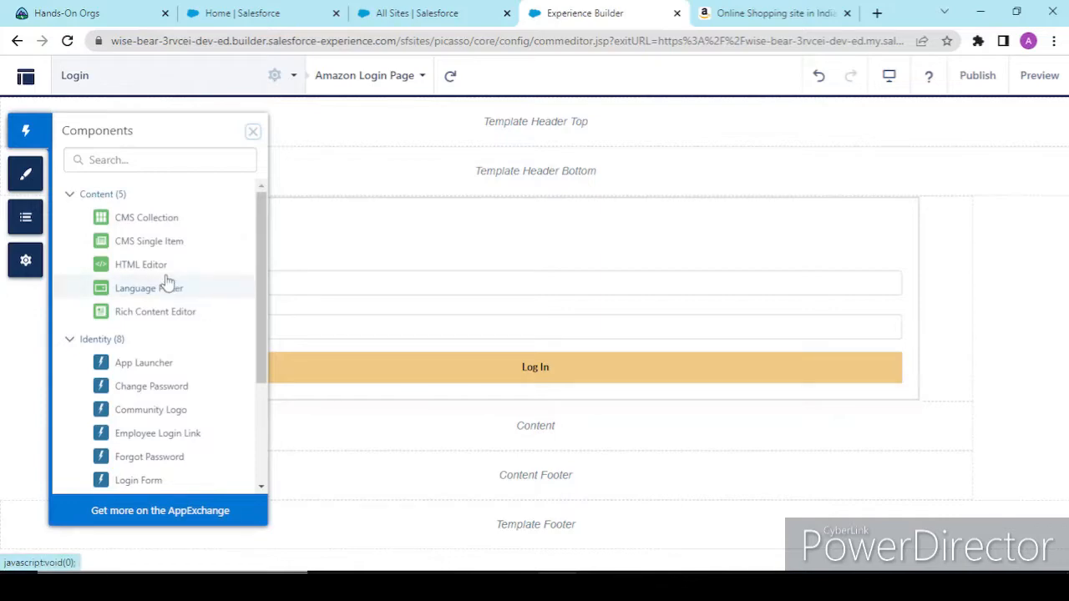
left_click_drag(158, 265, 367, 181)
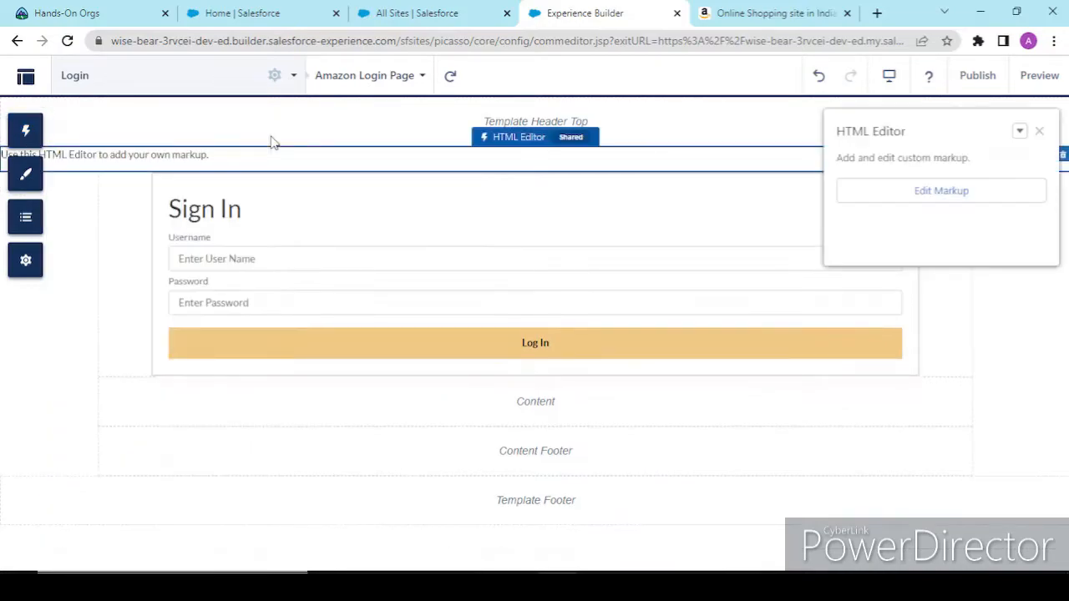
left_click(884, 196)
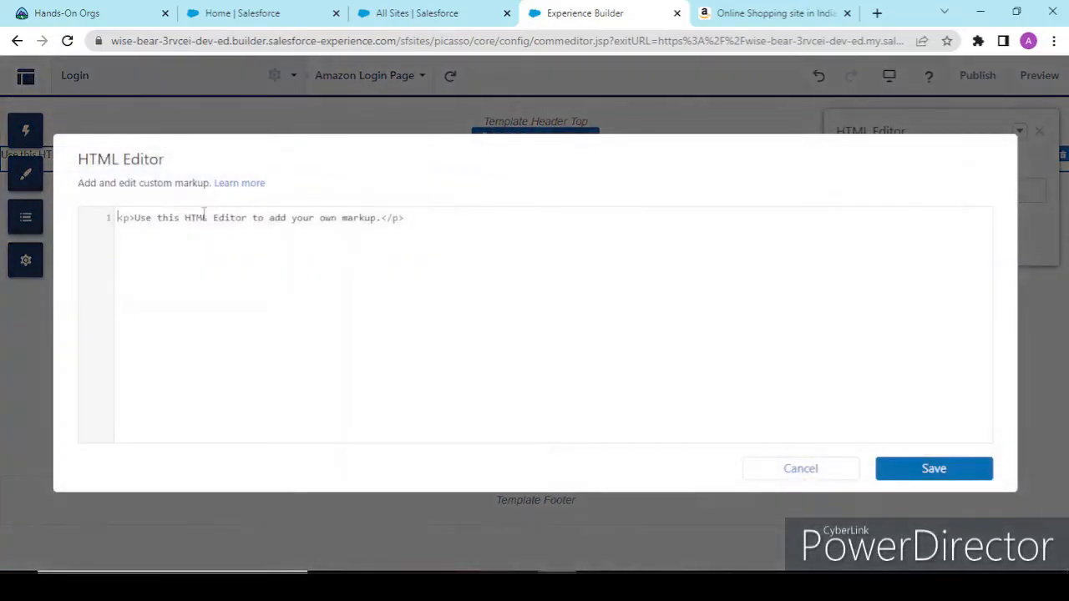
left_click(135, 217)
key("shift+End")
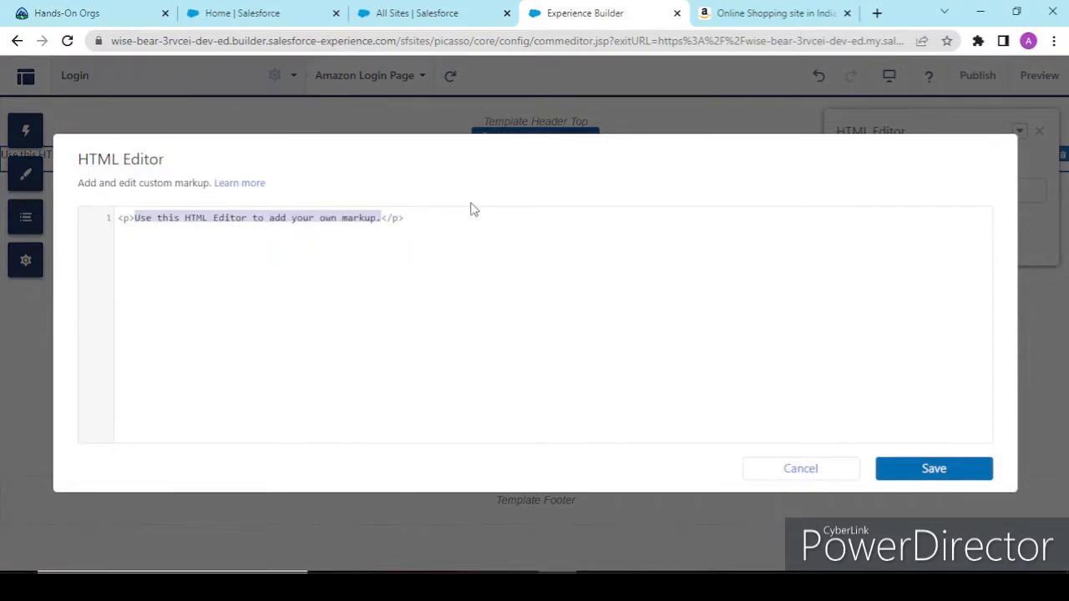
key("BackSpace")
type("style")
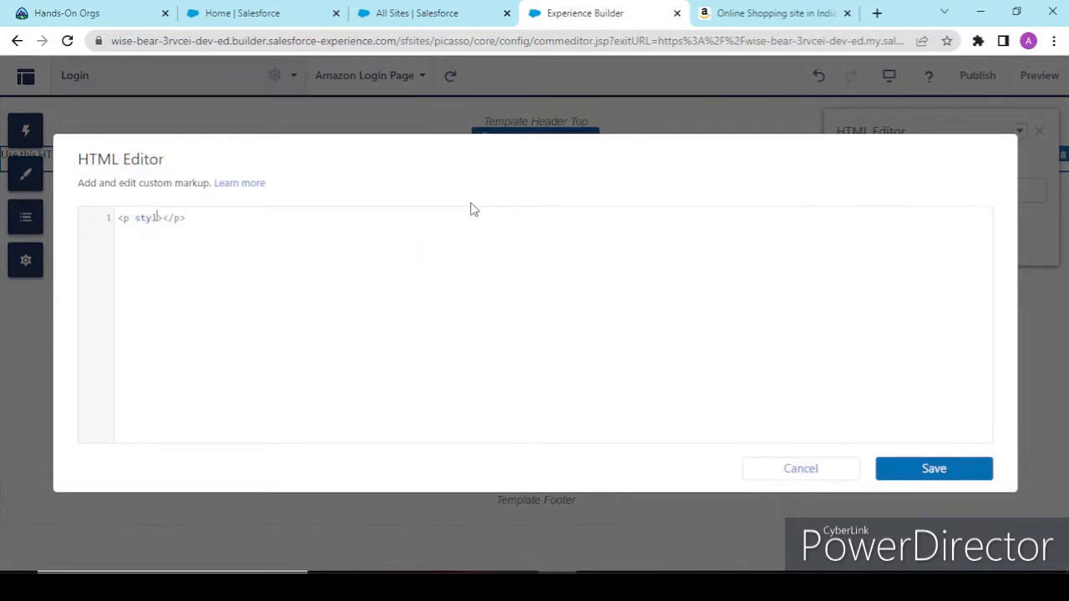
type("='margin-top:")
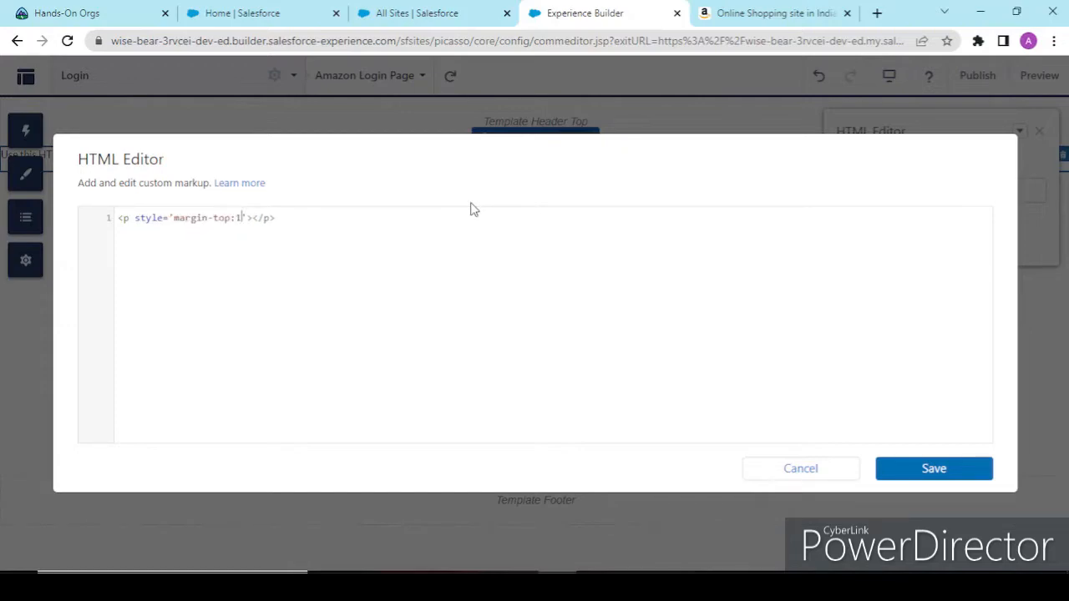
type("1")
key("BackSpace")
type("50px")
left_click(902, 472)
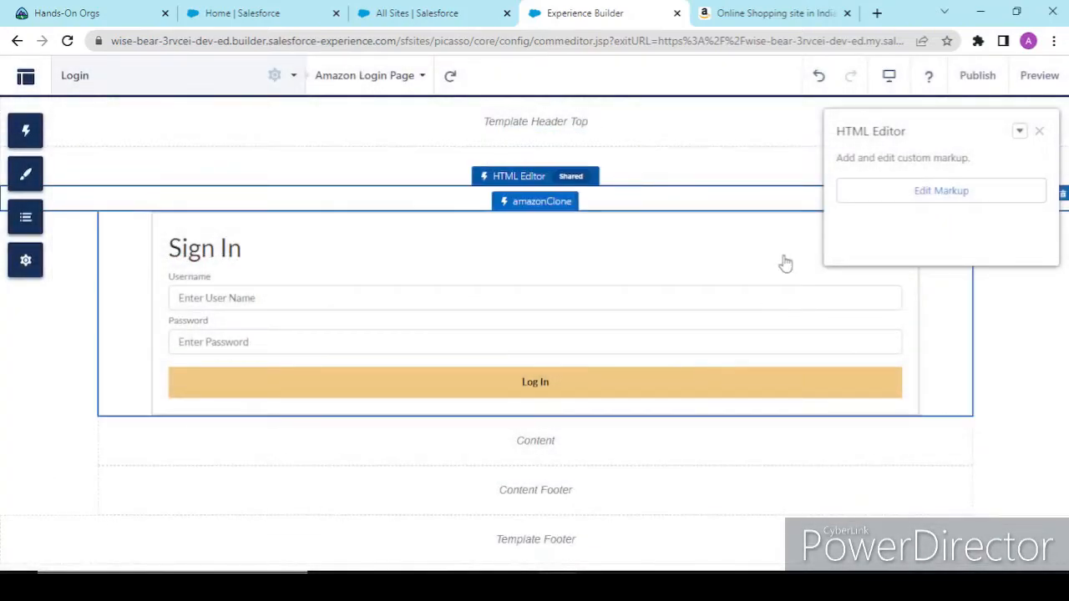
Preview the Login page to check the spacing above the Sign In form, and return to the builder
left_click(1040, 131)
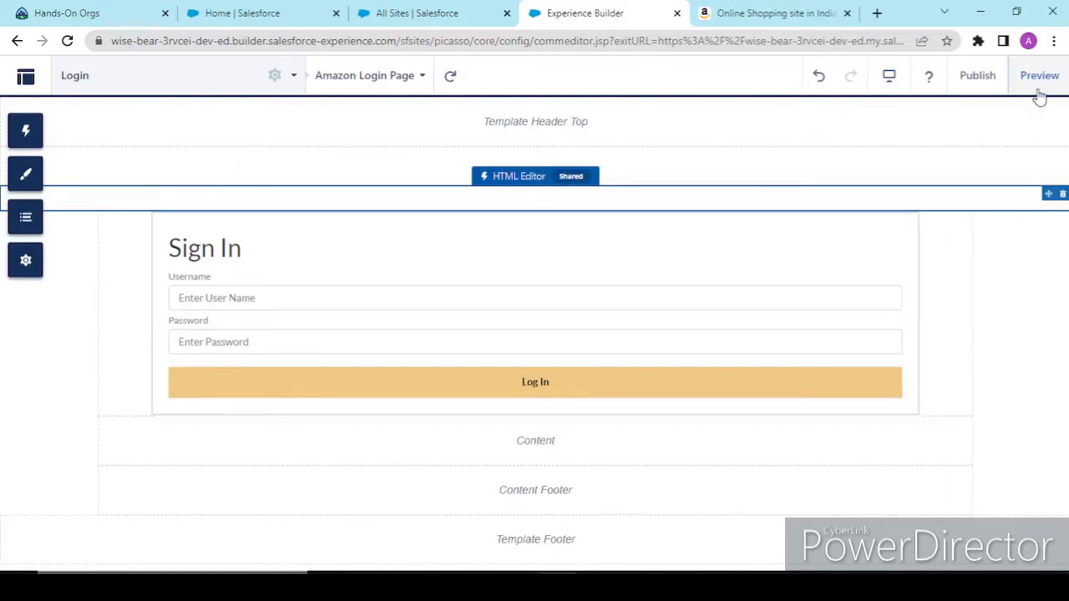
left_click(1040, 90)
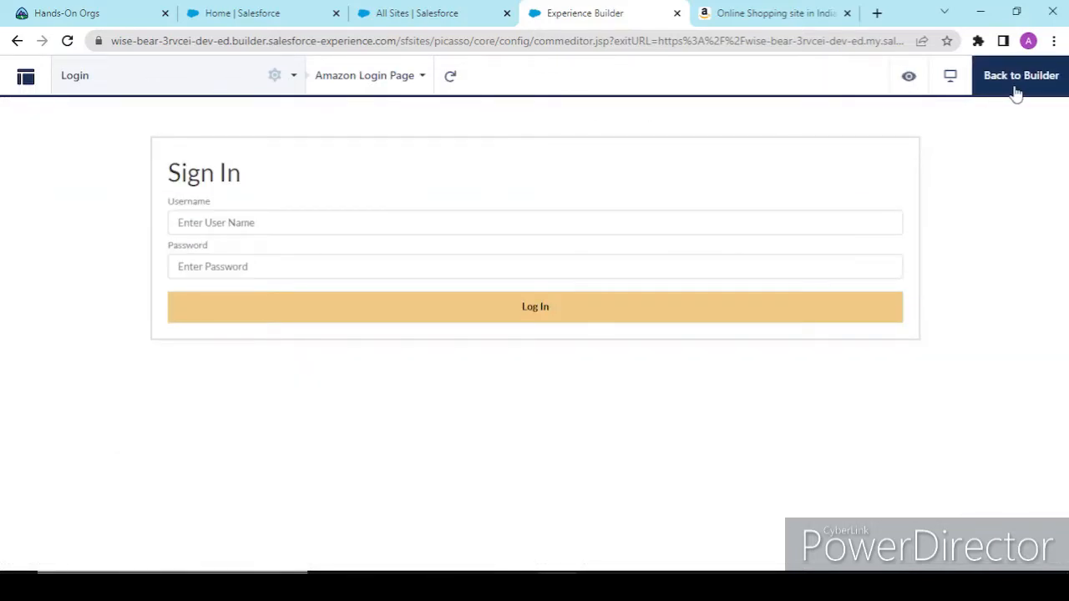
left_click(1014, 88)
Change the HTML Editor markup above the Sign In form to margin-top:40%, save it and preview the Login page
left_click(430, 172)
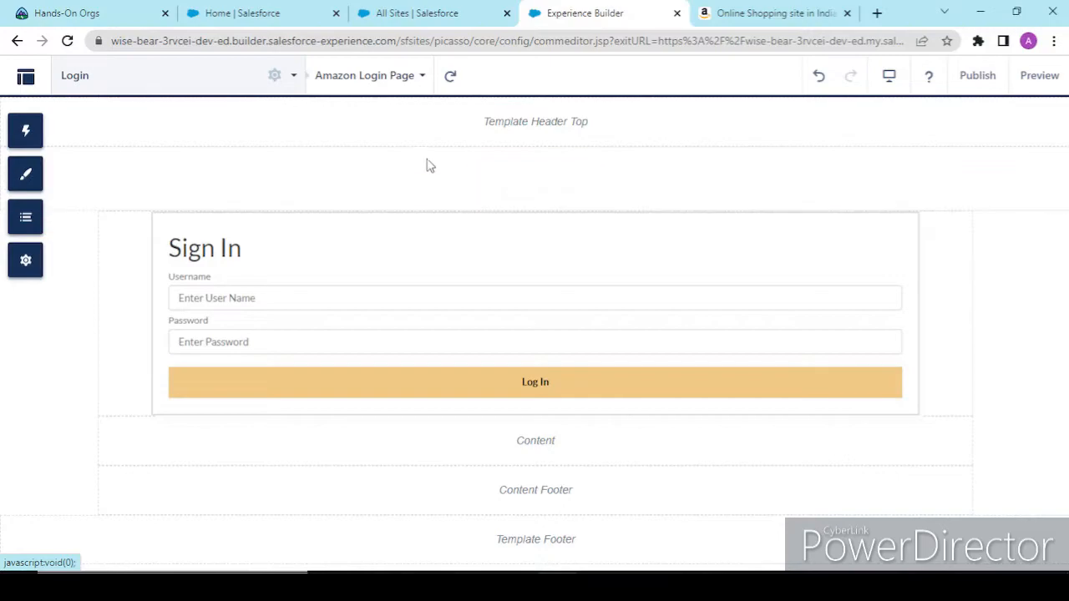
double_click(403, 202)
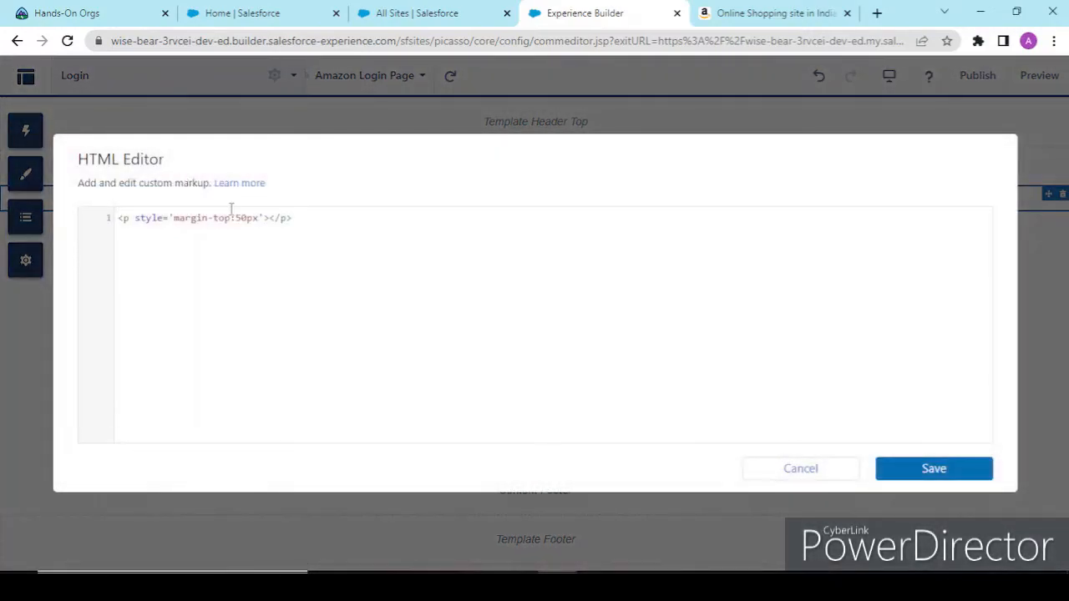
key("Right")
key("Right")
key("Right")
key("BackSpace")
key("BackSpace")
type("%")
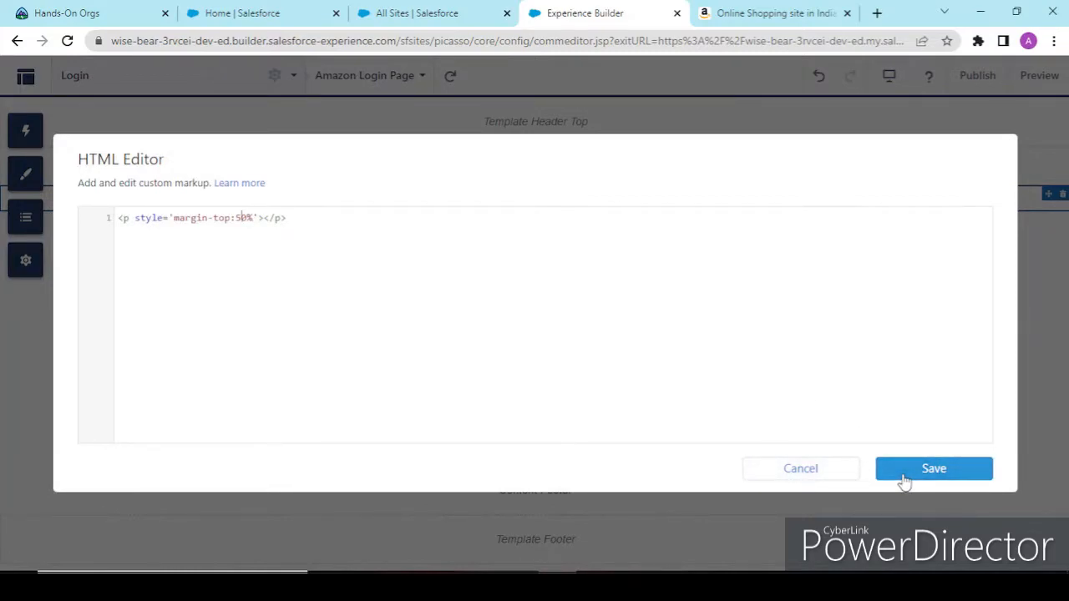
key("BackSpace")
type("4")
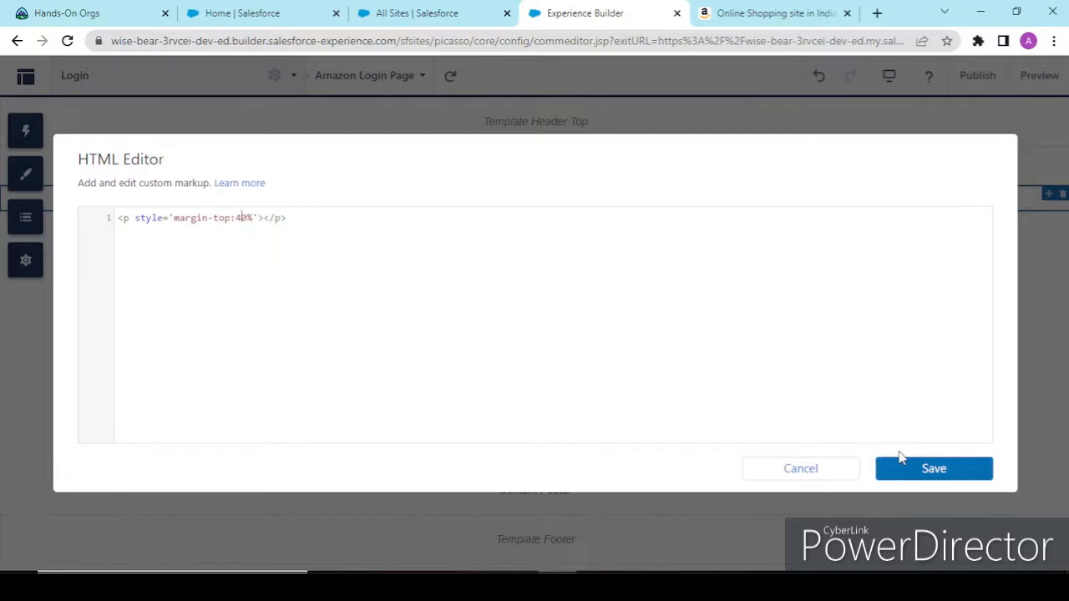
left_click(913, 465)
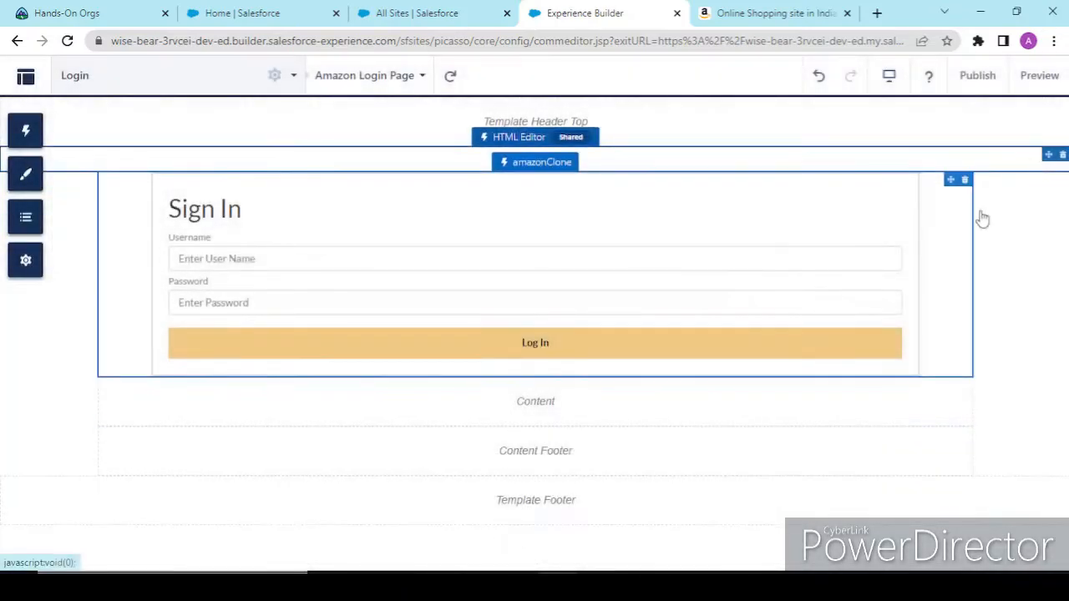
left_click(1032, 82)
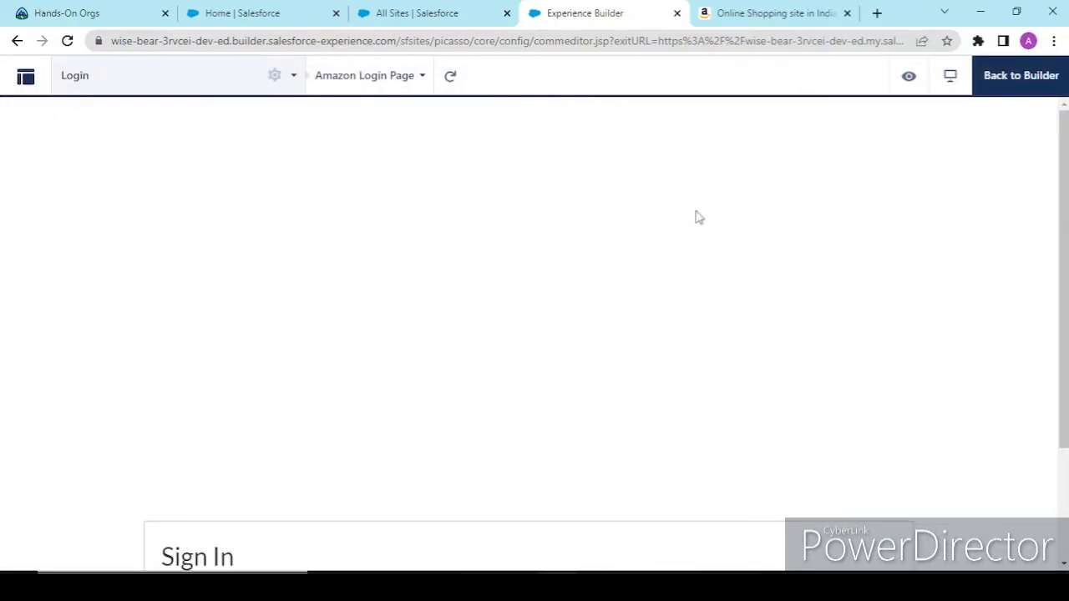
Return to the builder, set the HTML Editor markup's margin-top to 20%, save it and preview the page
left_click(988, 92)
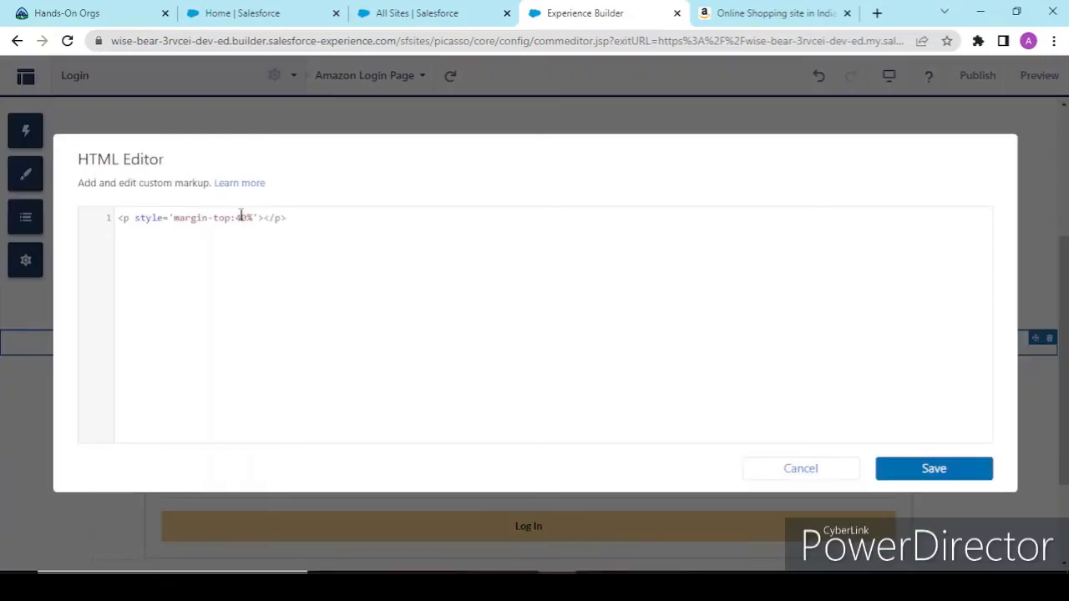
key("BackSpace")
type("2")
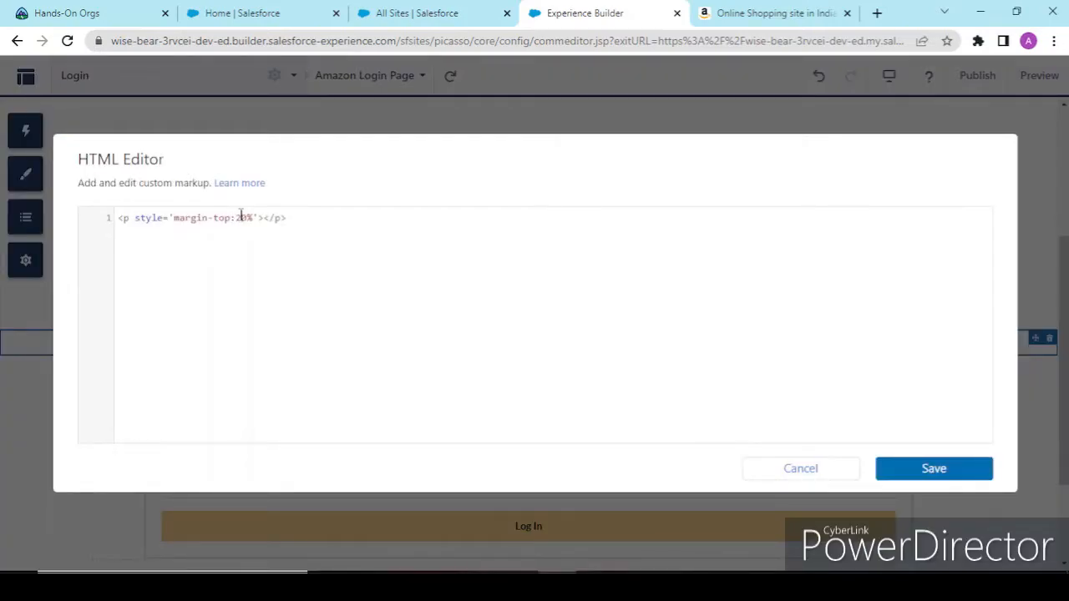
left_click(881, 477)
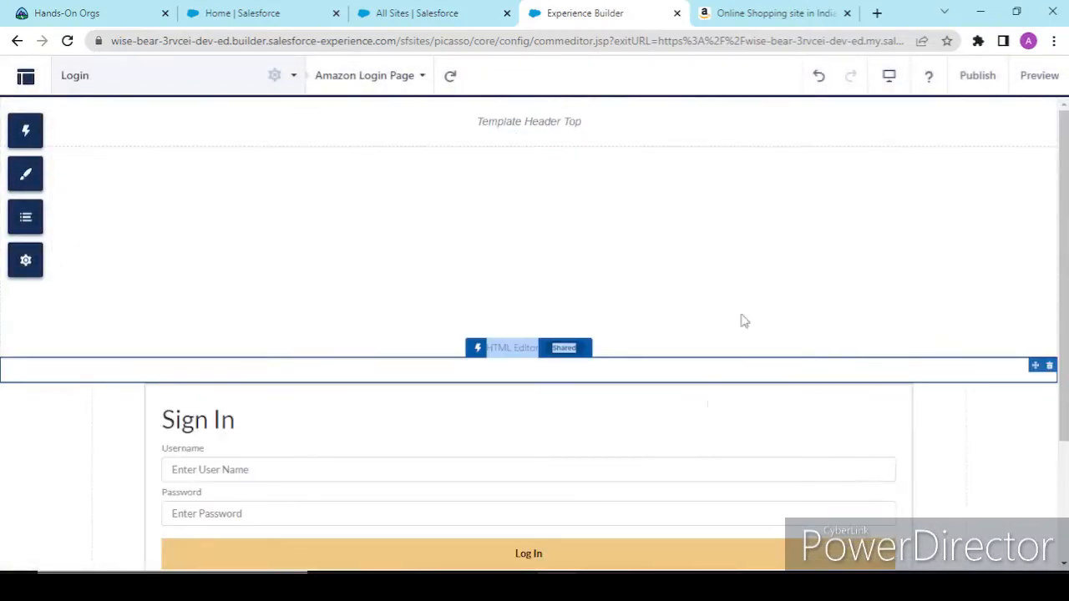
left_click(1036, 75)
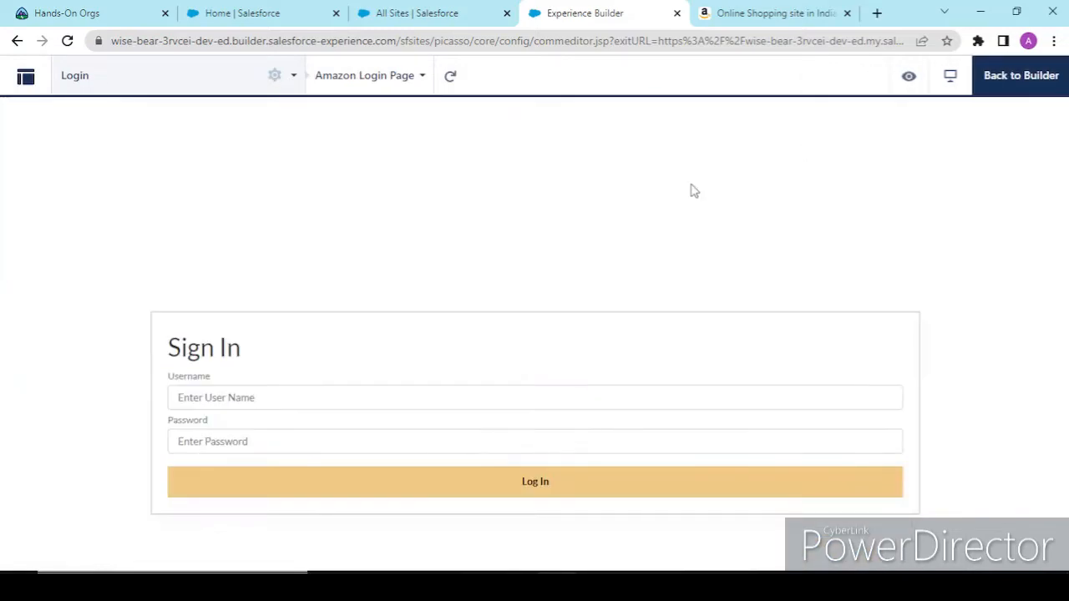
Return to the builder, reduce the HTML Editor markup's margin-top to 5%, save it and preview the Login page
left_click(1020, 75)
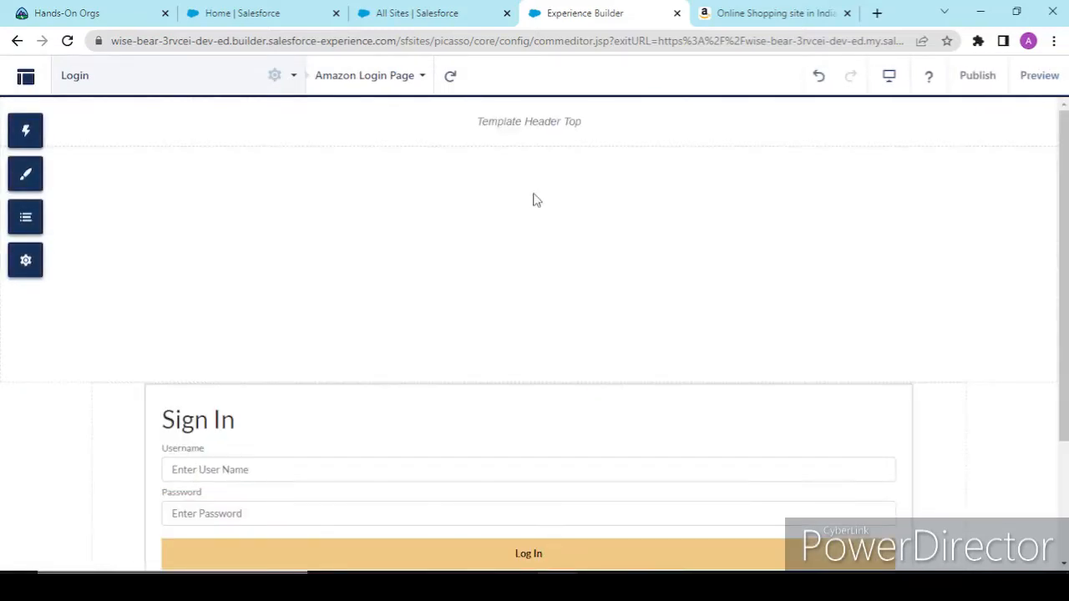
left_click(461, 373)
double_click(461, 374)
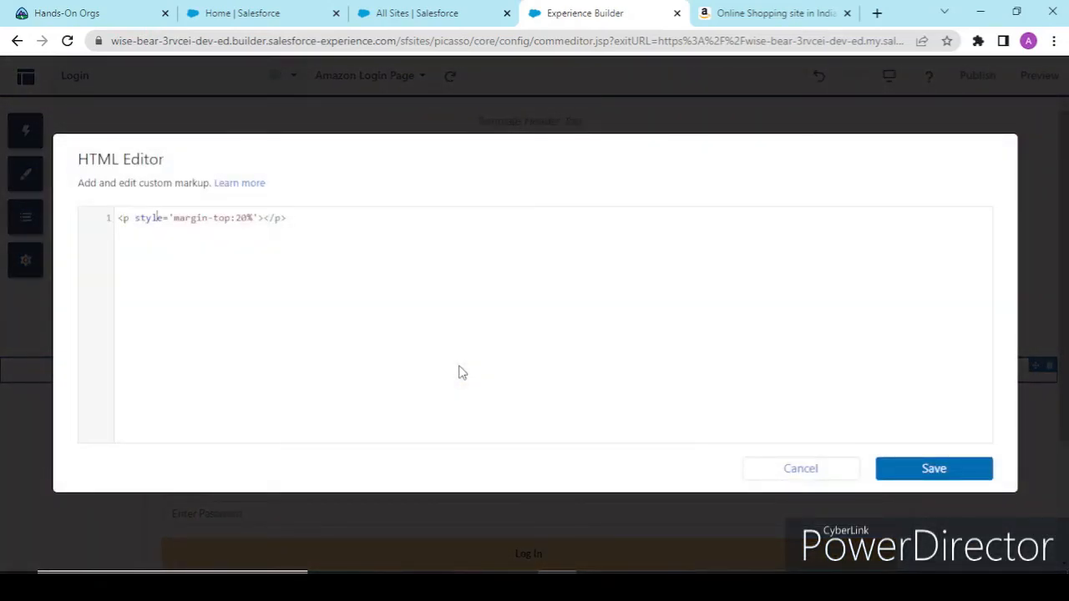
key("BackSpace")
type("1")
key("BackSpace")
key("BackSpace")
type("5")
left_click(929, 470)
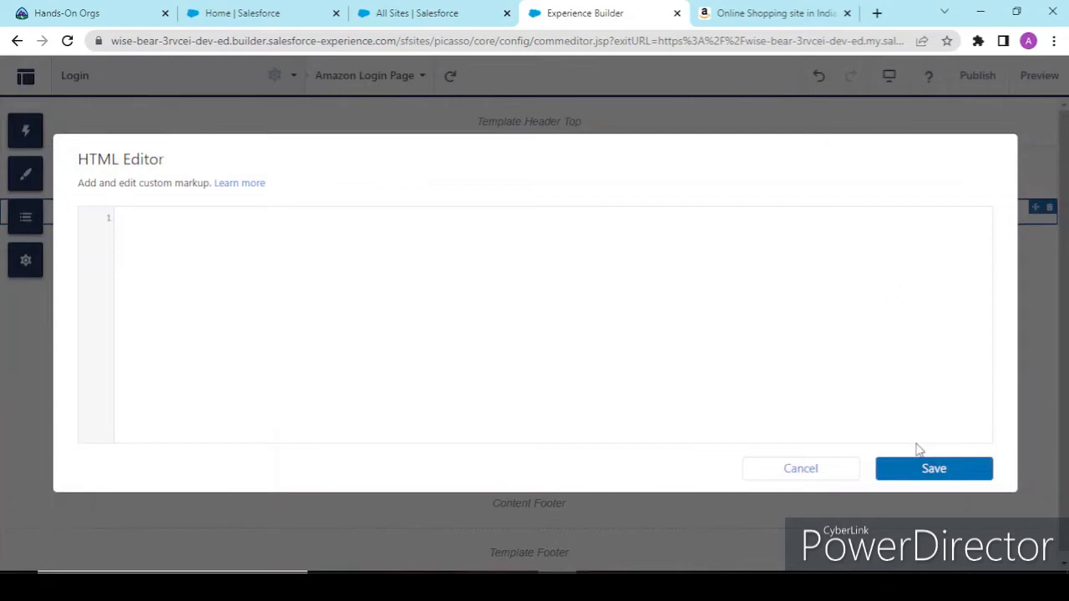
left_click(911, 468)
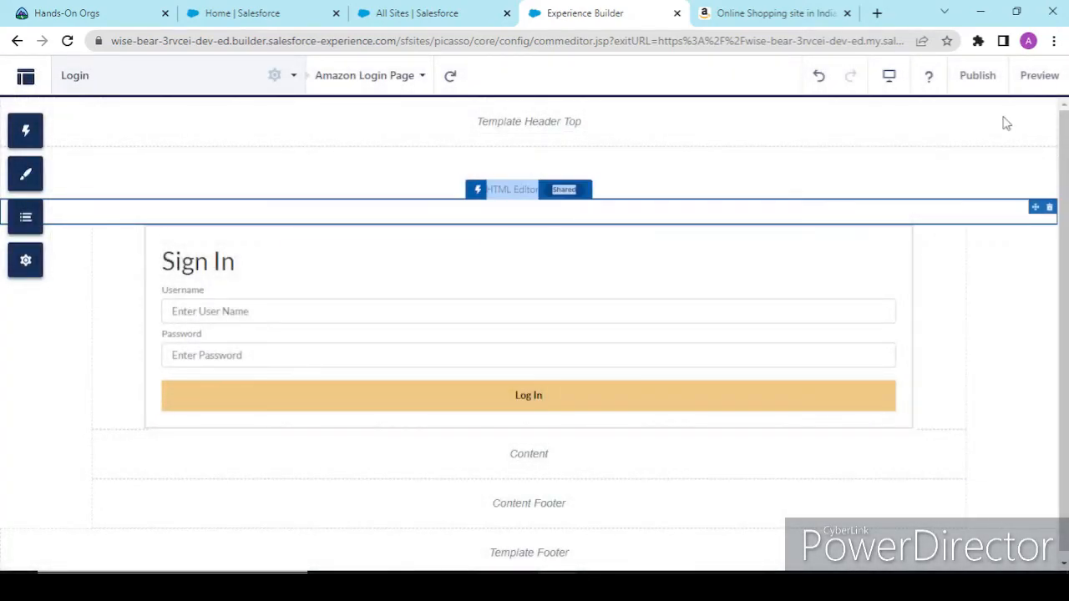
left_click(1040, 76)
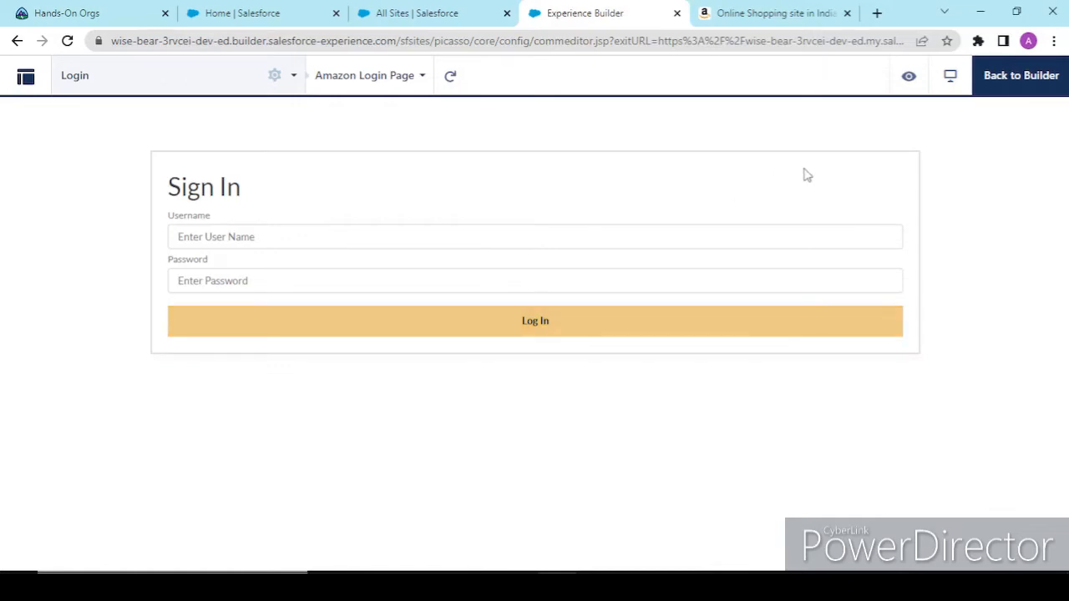
Find the site's Home page by searching for "home", open it in preview and return to the builder
left_click(236, 82)
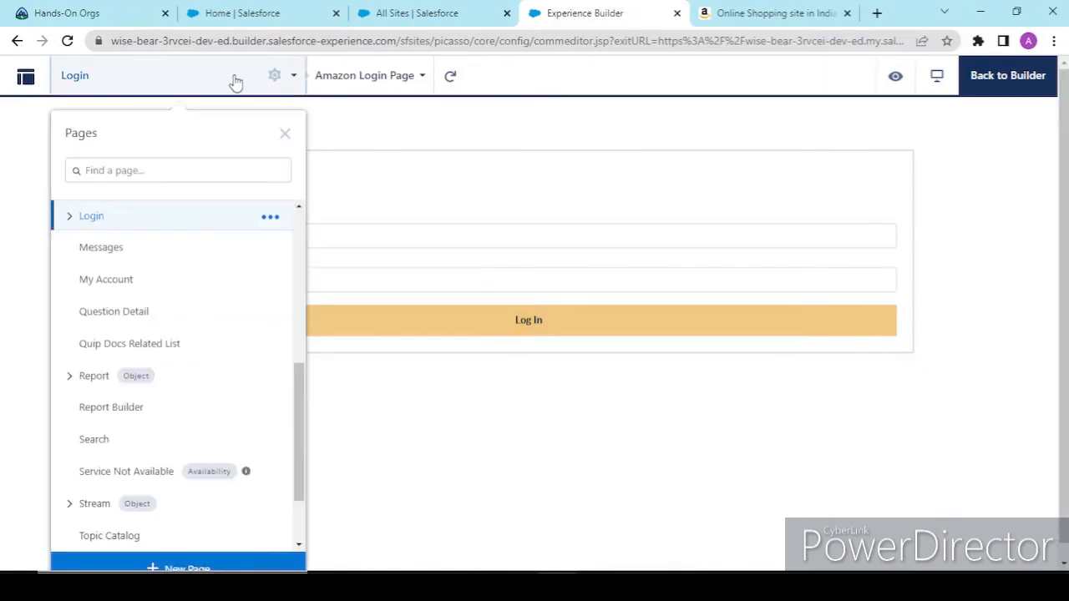
left_click(551, 186)
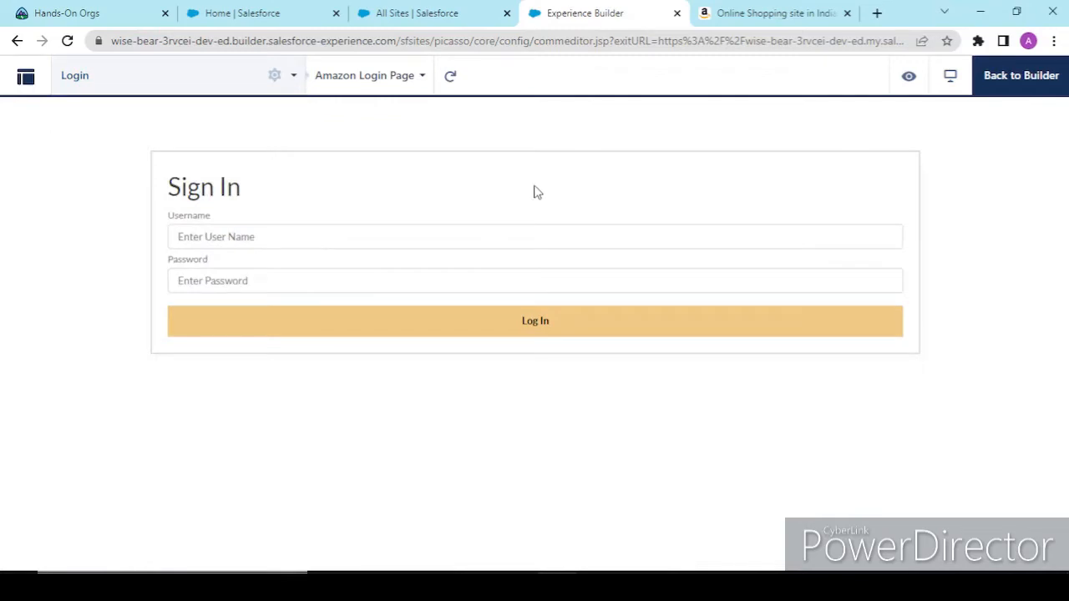
left_click(236, 76)
left_click(138, 169)
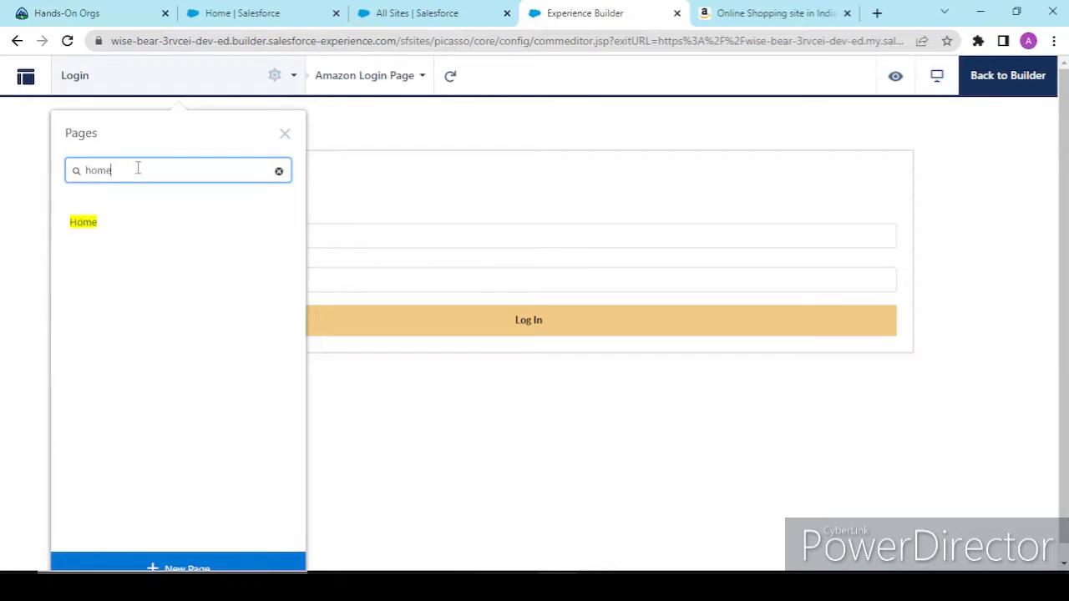
left_click(85, 220)
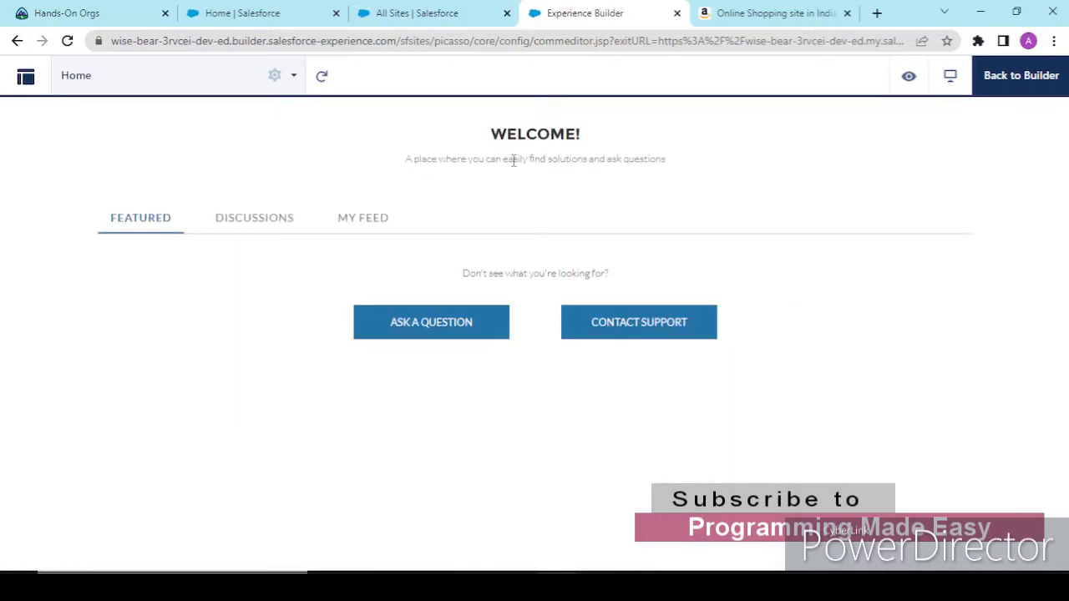
left_click(1015, 77)
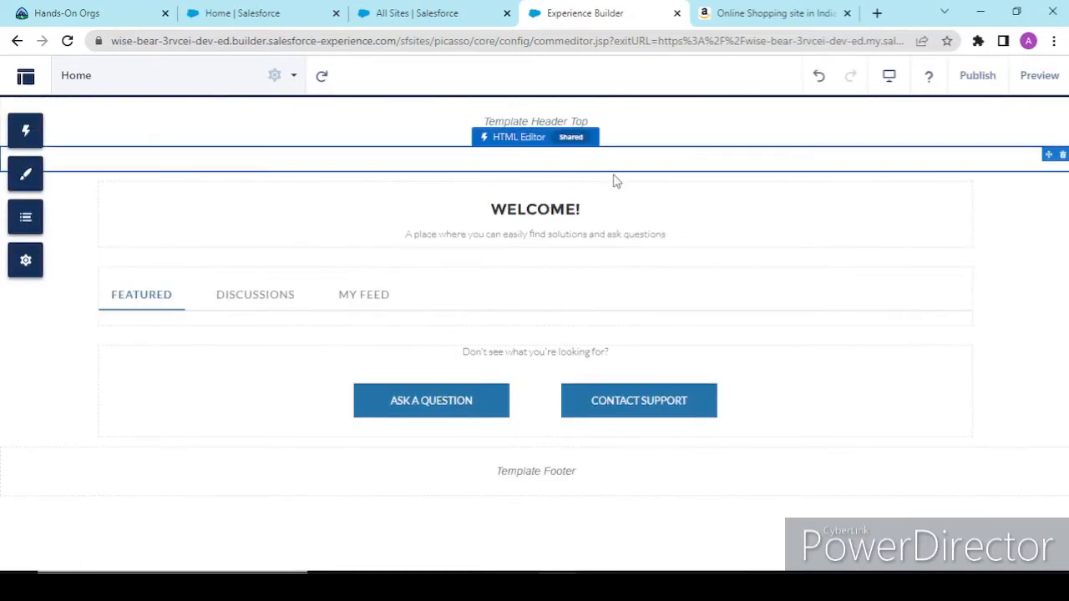
Check the markup of the shared HTML Editor component on the Home page and close it without saving
double_click(573, 170)
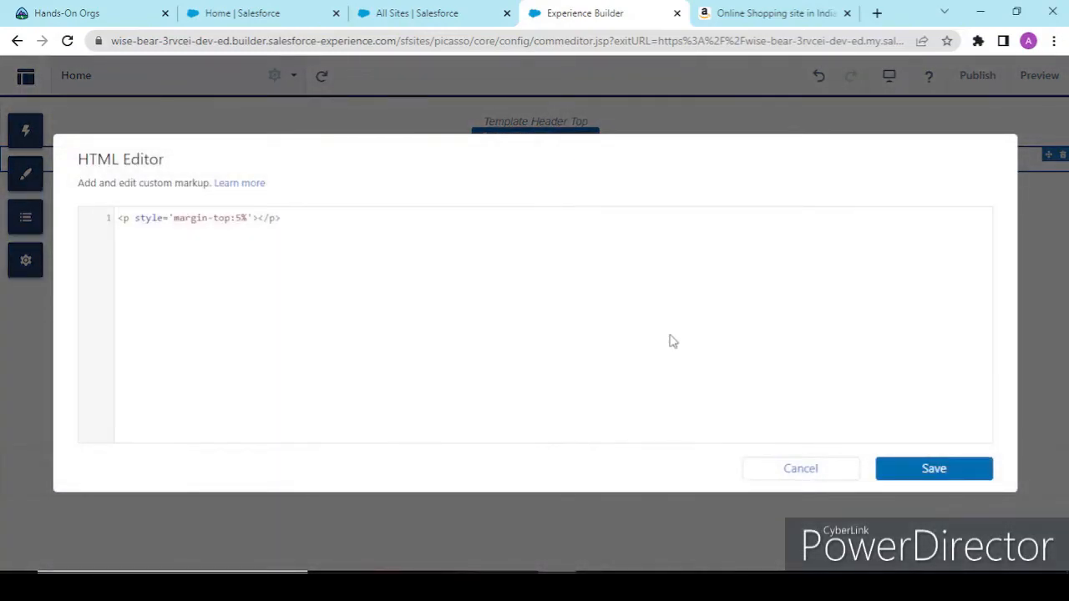
left_click(775, 471)
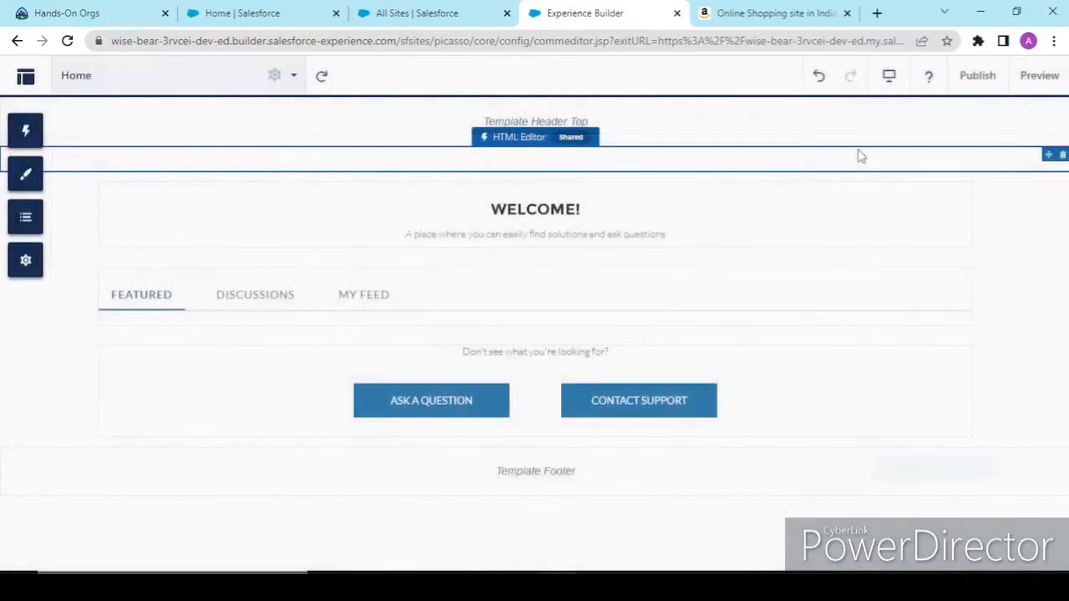
double_click(577, 144)
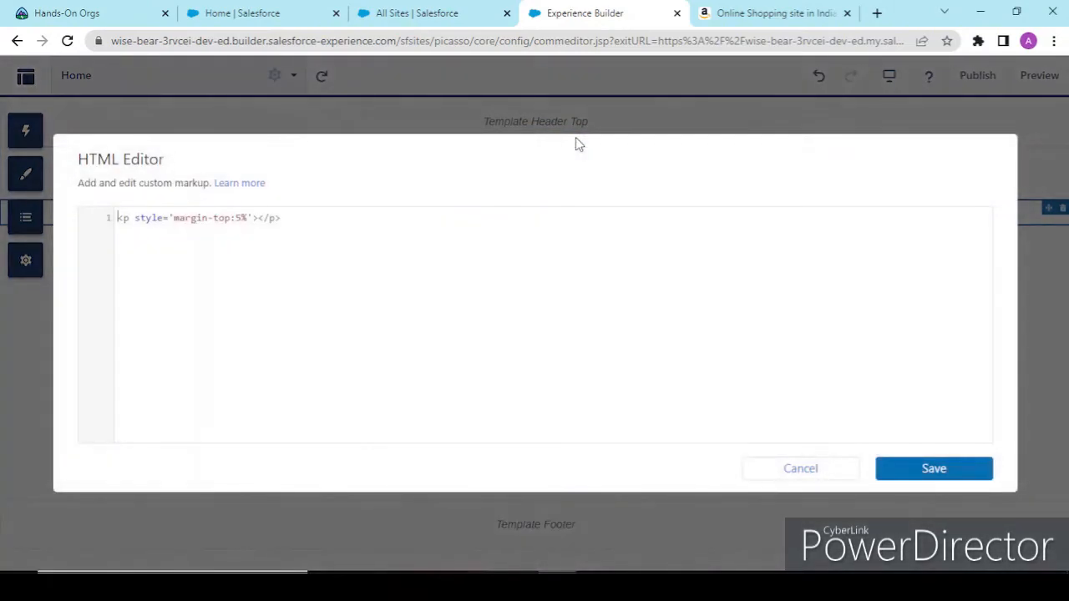
left_click(789, 468)
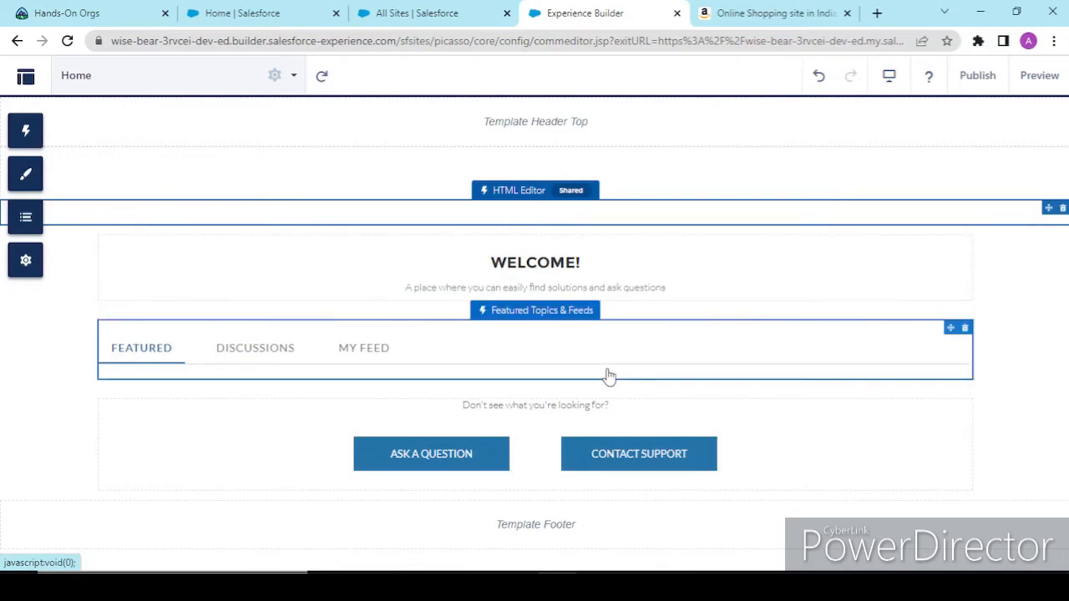
Delete the Featured Topics & Feeds and the Contact Support & Ask Buttons components from the Home page
left_click(963, 329)
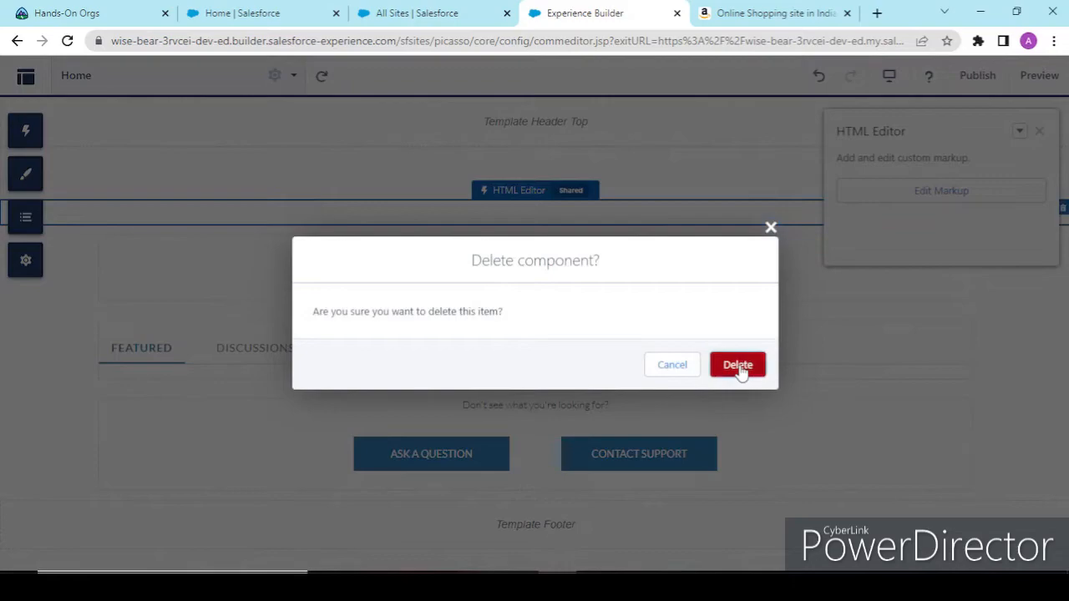
left_click(738, 365)
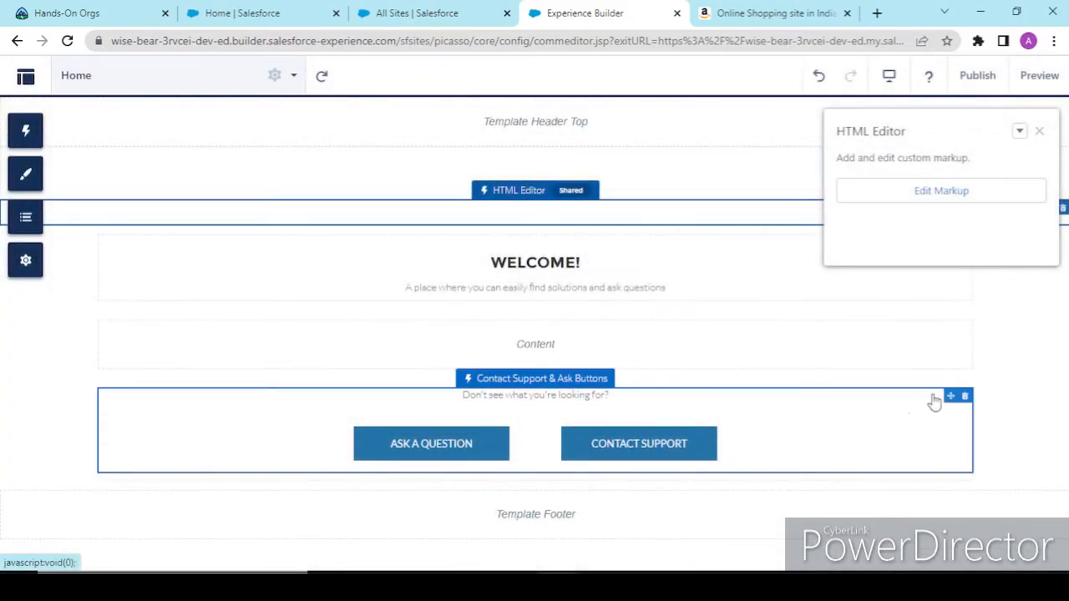
left_click(964, 397)
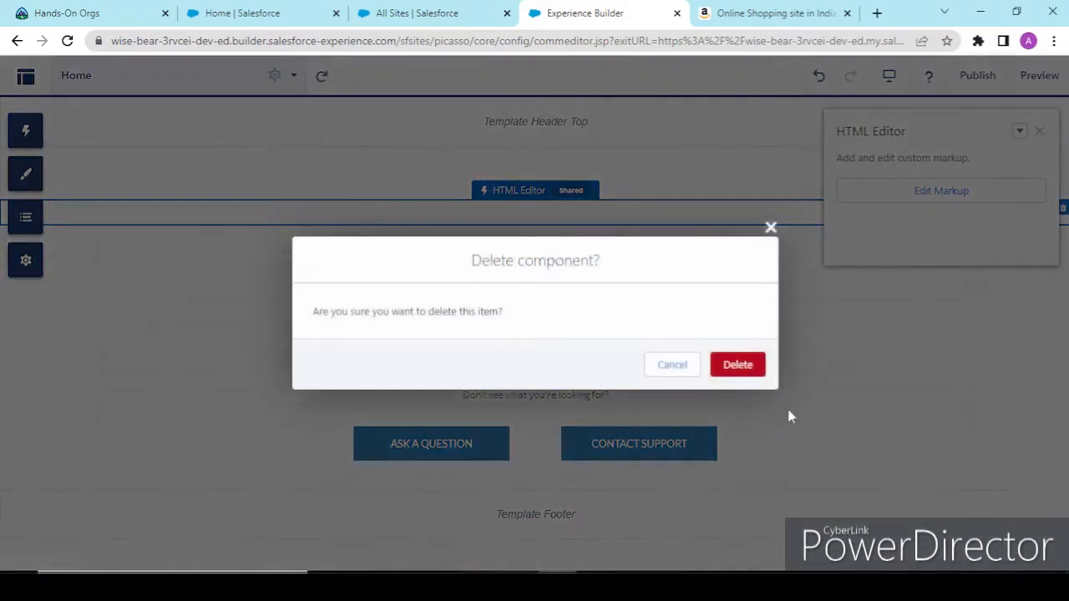
left_click(722, 365)
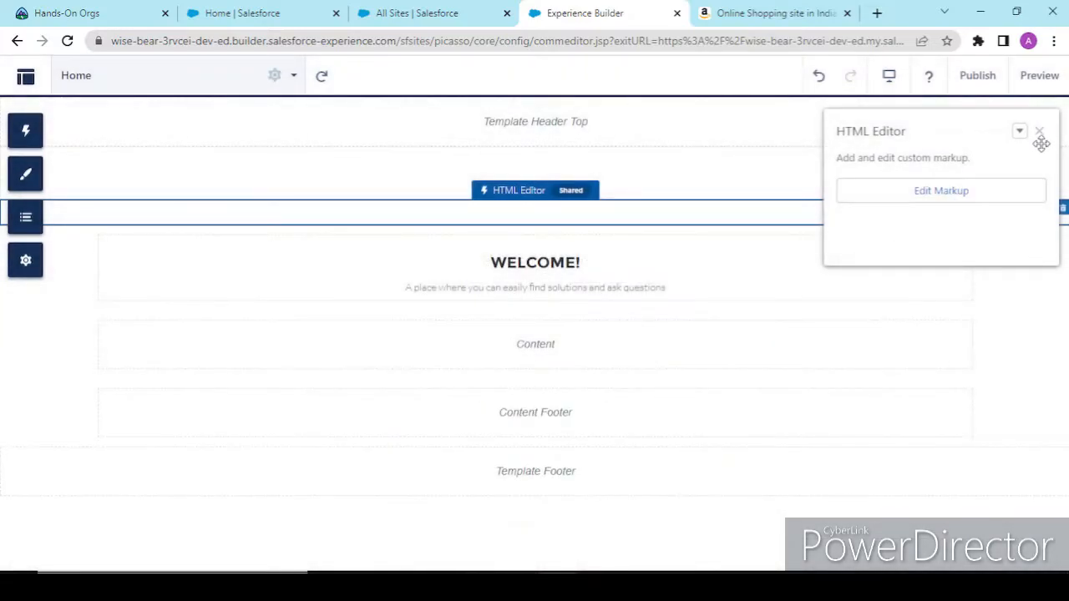
left_click(1041, 132)
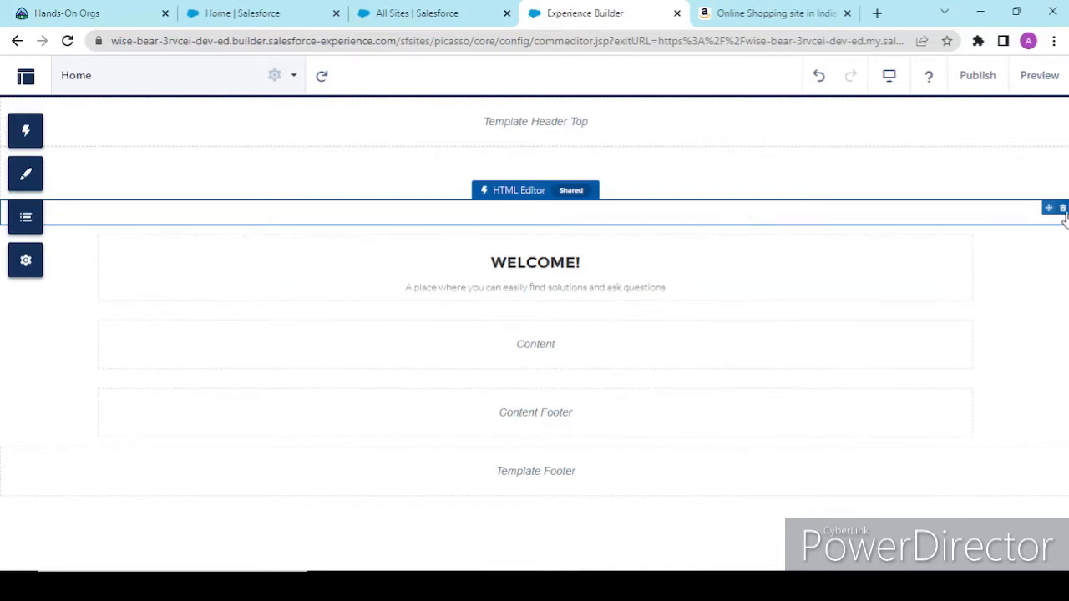
Delete the shared HTML Editor component above the Welcome section of the Home page
double_click(565, 193)
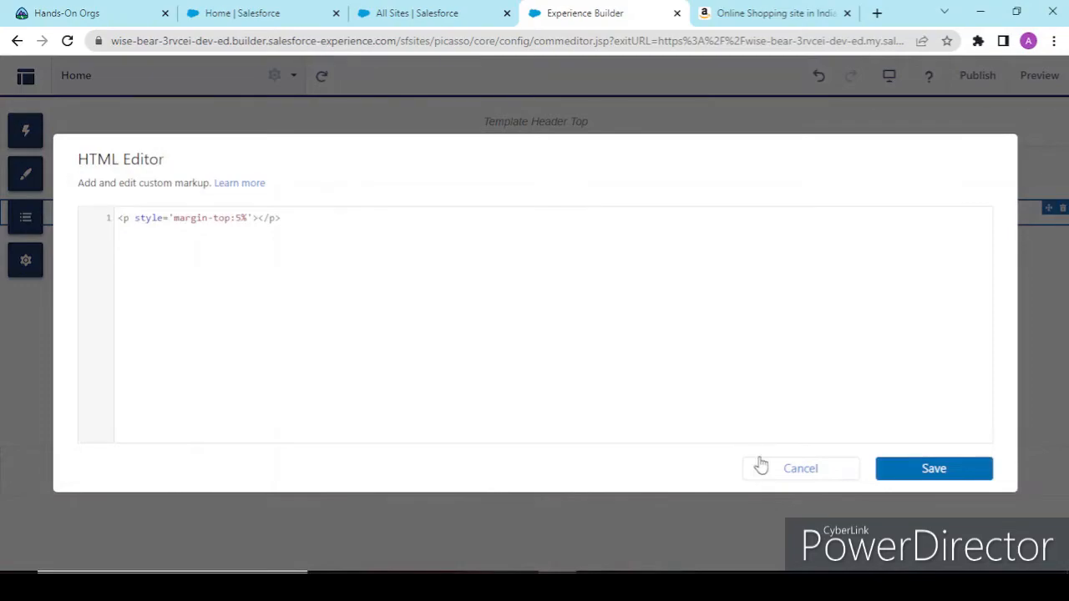
left_click(759, 466)
left_click(1062, 209)
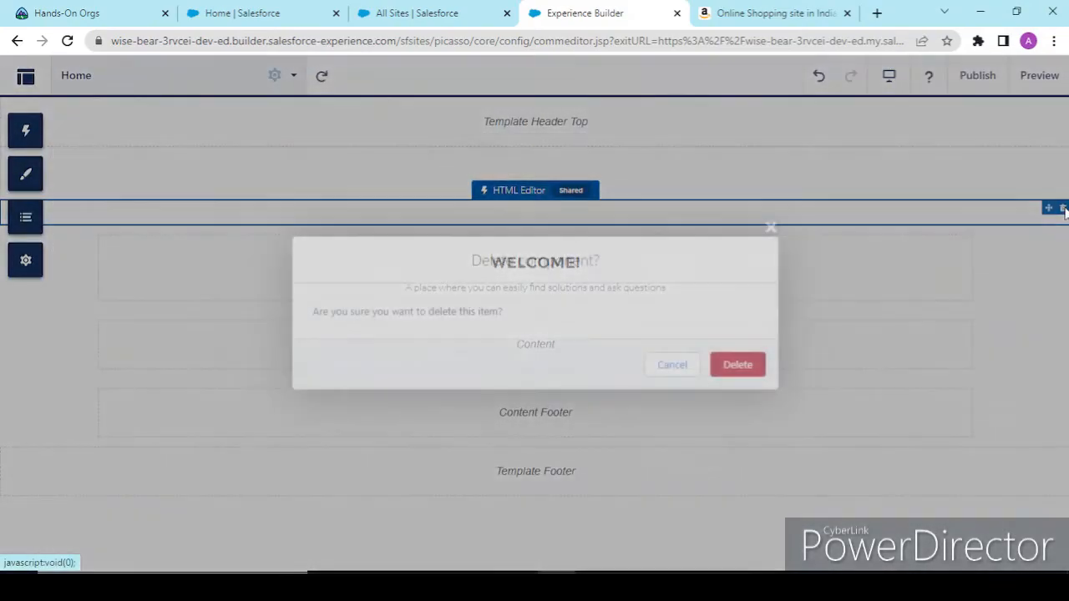
left_click(751, 371)
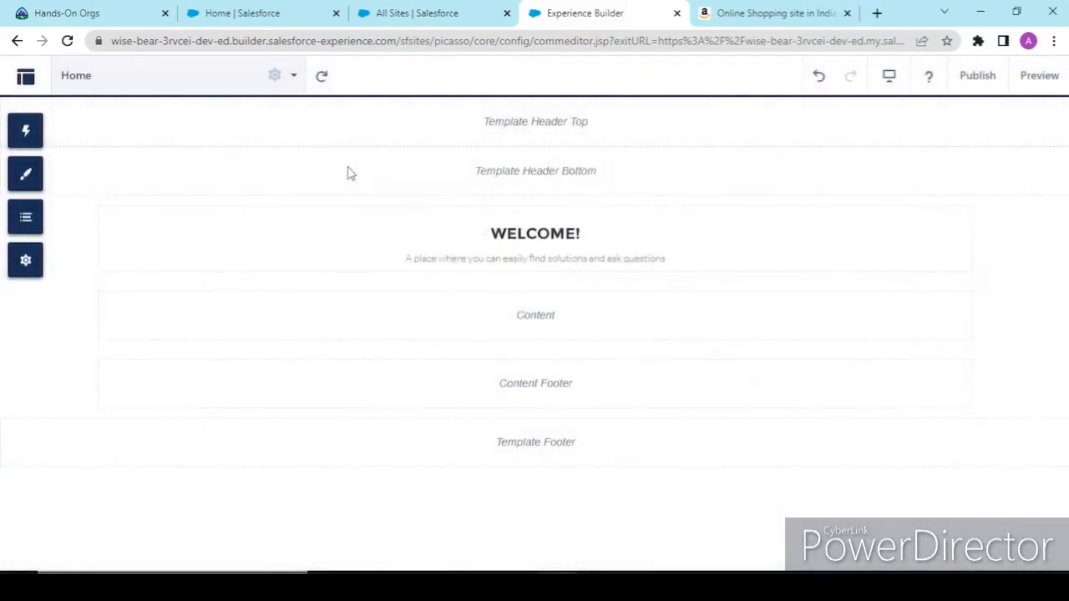
Find the Login page by searching for "login", open it and preview the Sign In form's position
left_click(191, 72)
left_click(141, 167)
type("login")
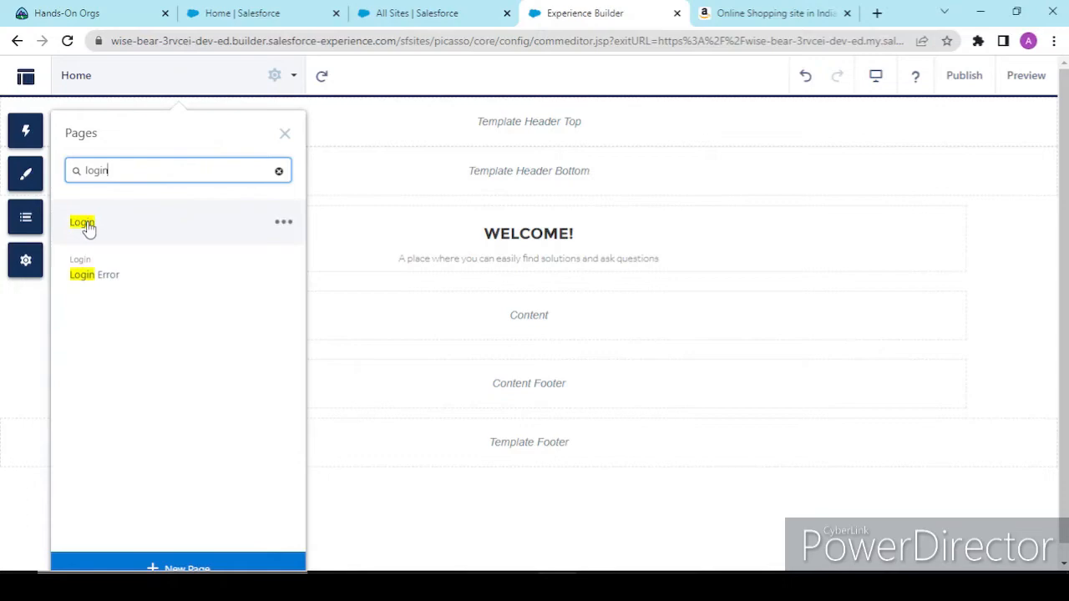
left_click(87, 222)
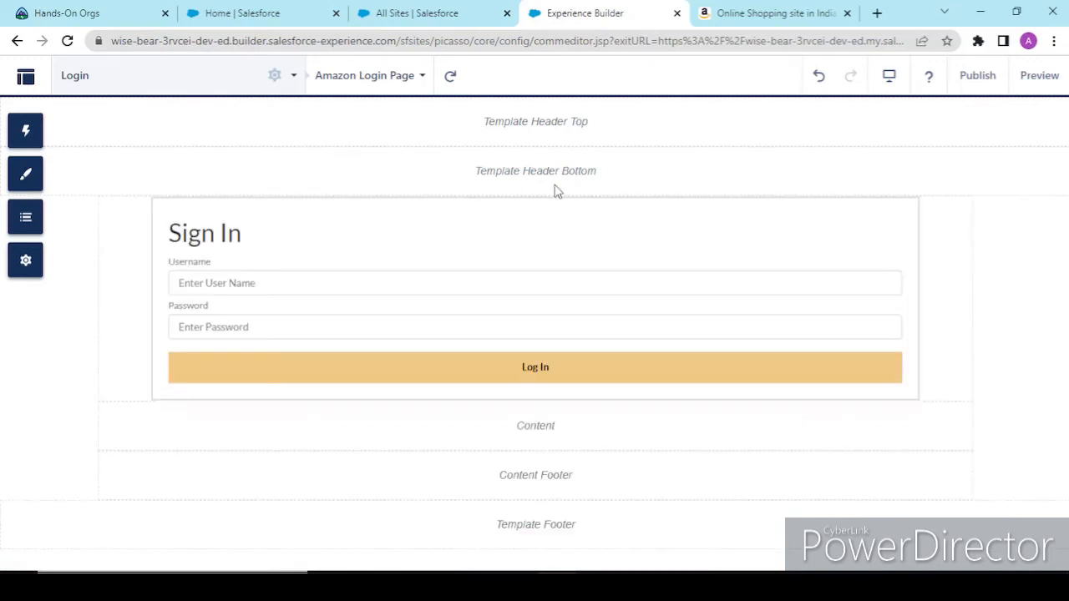
left_click(1054, 76)
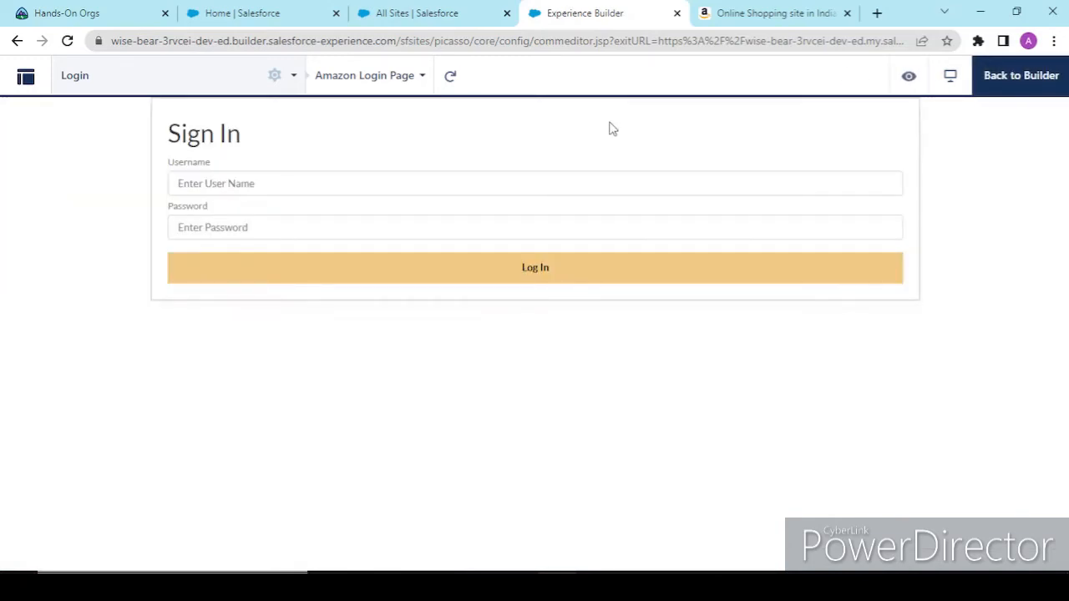
Leave the preview and add an HTML Editor component above the Sign In form on the Login page
left_click(1022, 76)
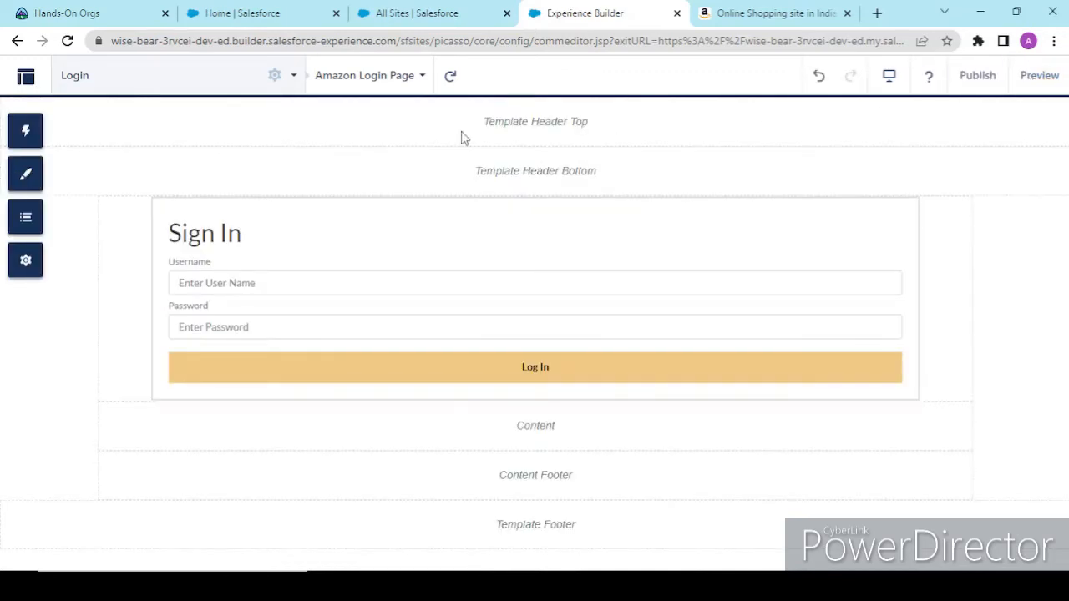
left_click(33, 137)
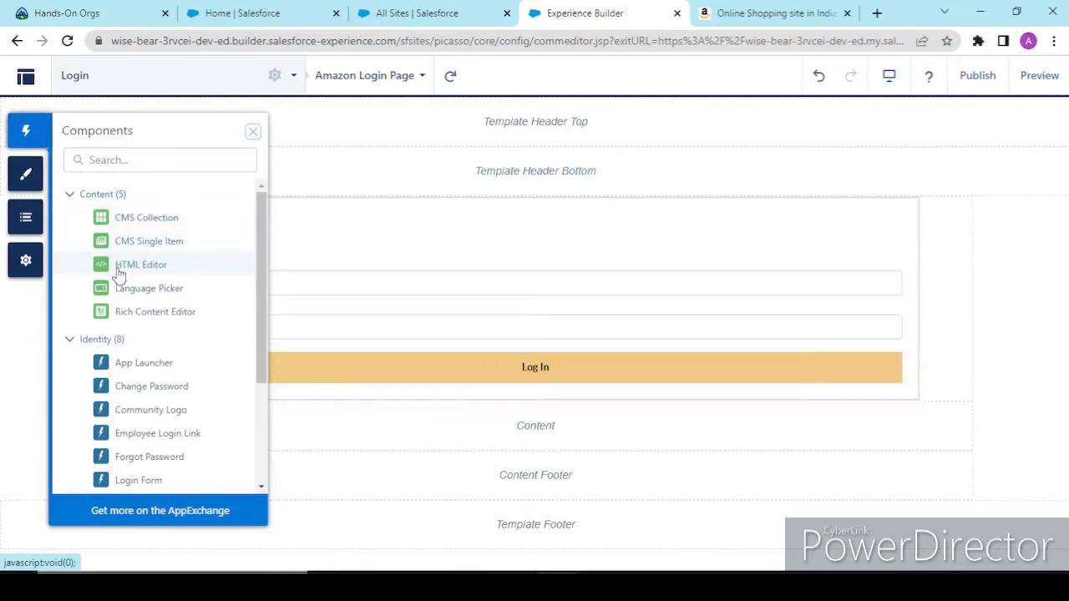
left_click_drag(117, 267, 443, 211)
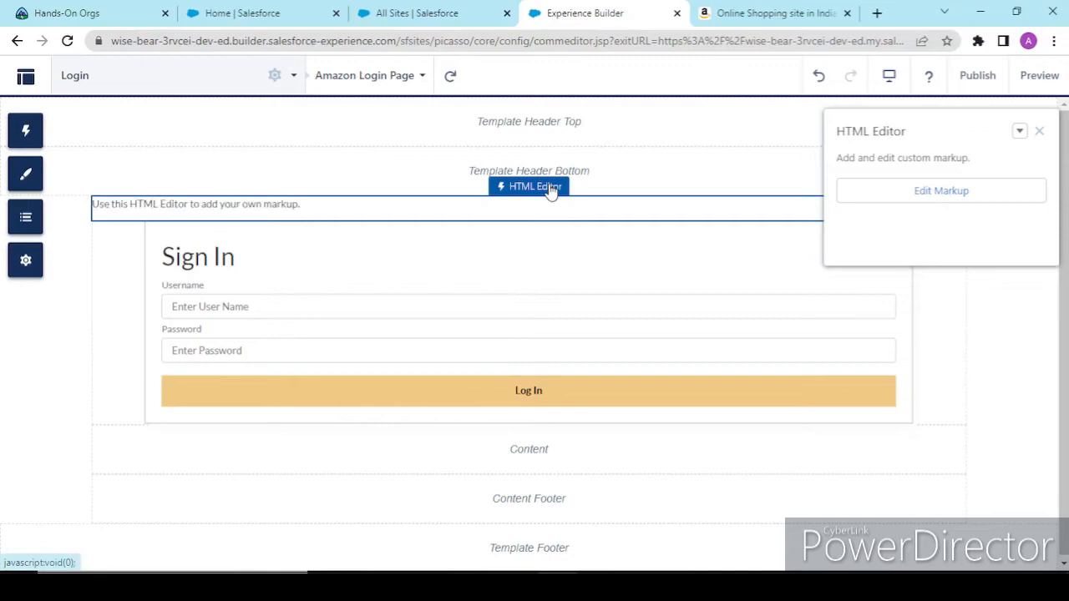
Open the new HTML Editor's markup and add style='margin-top:4%' to its paragraph tag
left_click(936, 202)
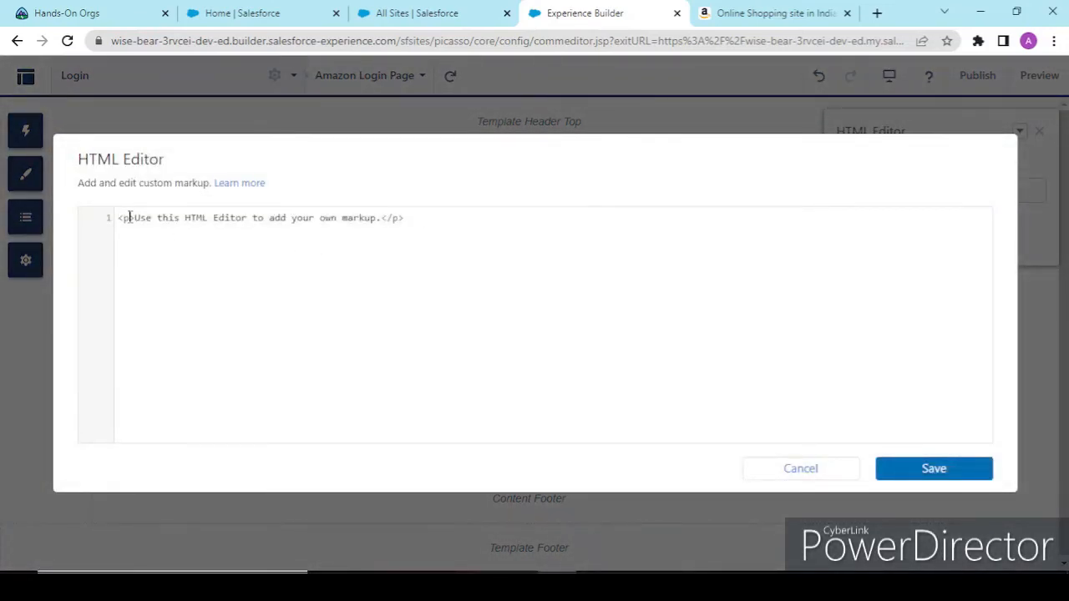
left_click(130, 218)
type("st")
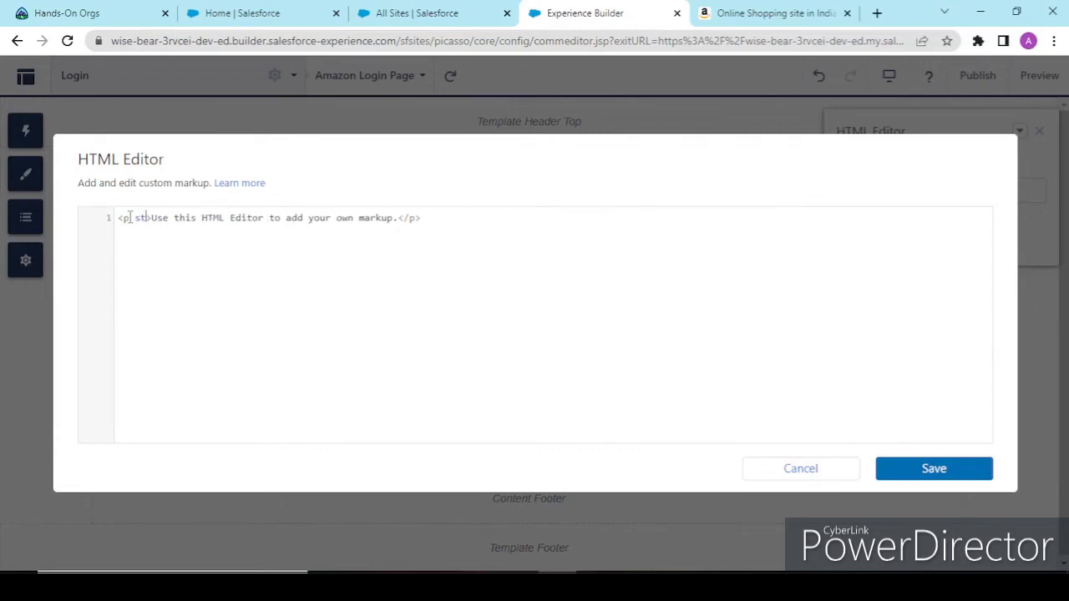
type("yle='margi")
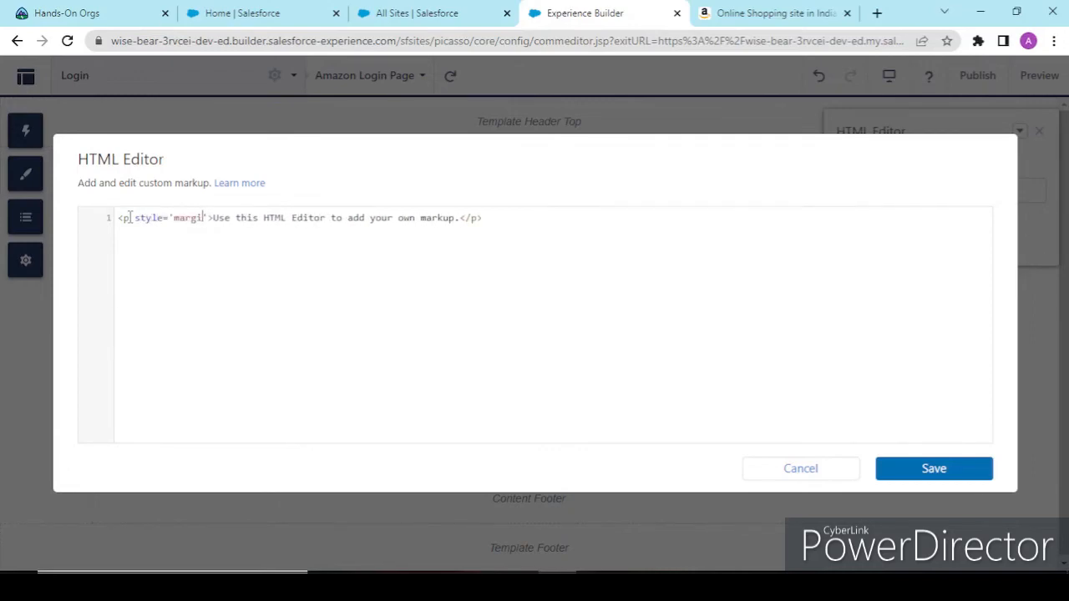
type("n-top:")
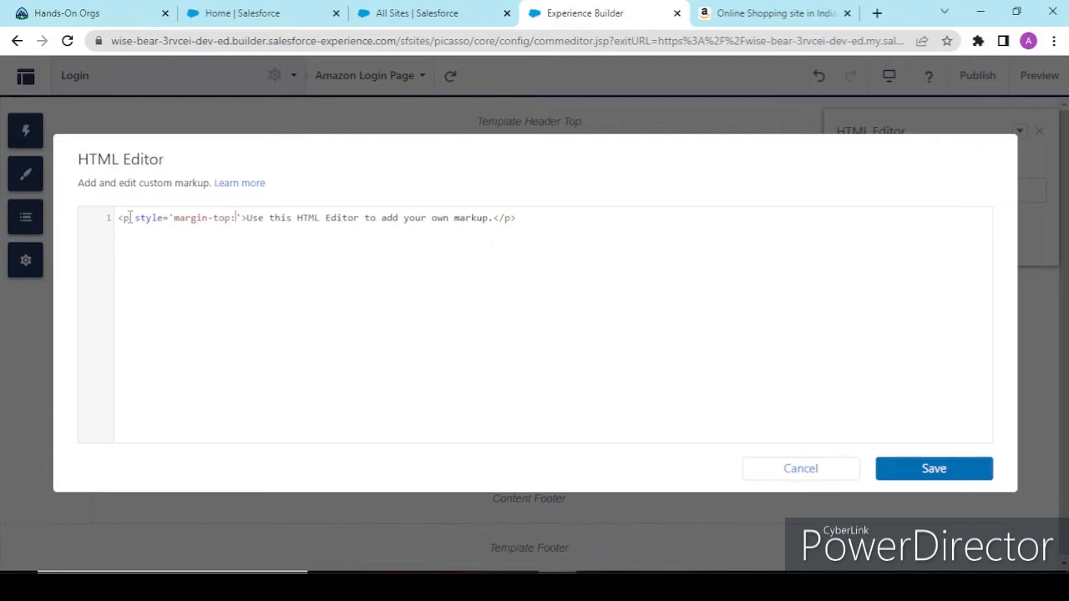
type("4%")
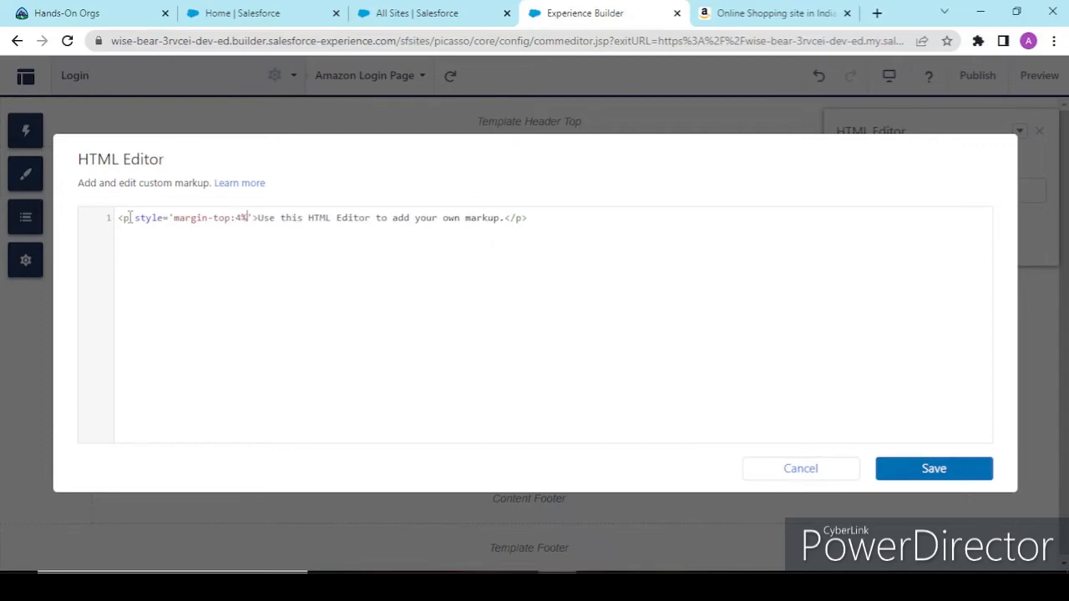
Remove the placeholder text from the paragraph, save the markup and preview the Sign In form's spacing
key("shift+Home")
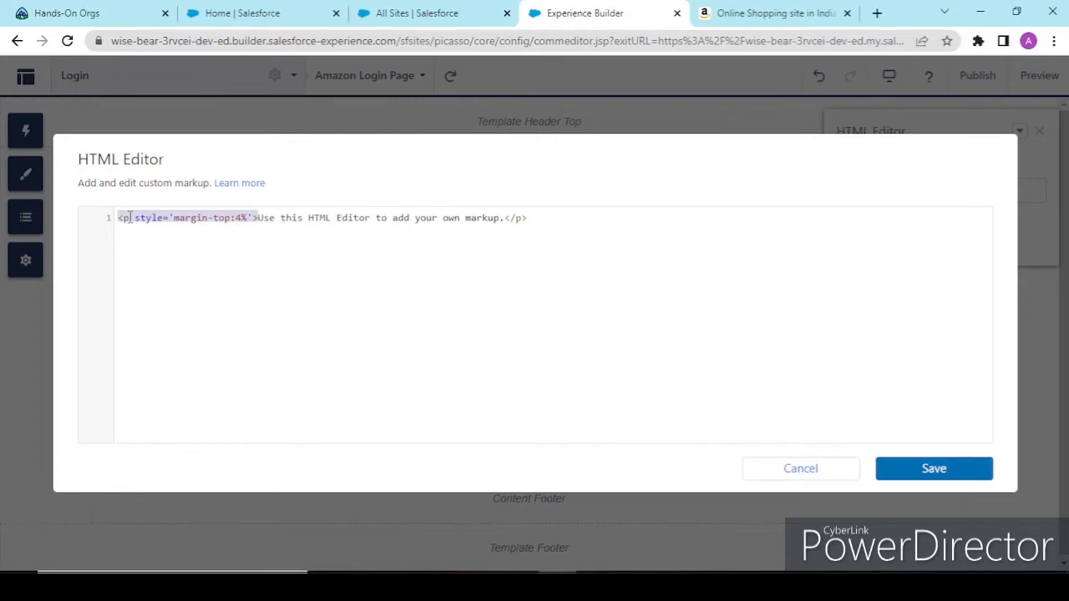
key("shift+End")
key("BackSpace")
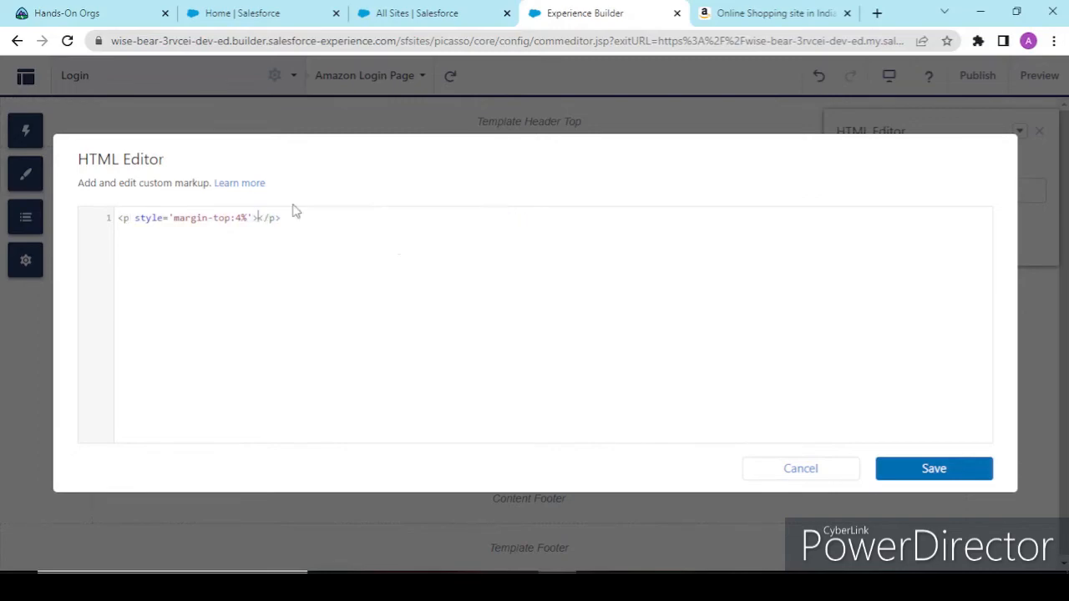
left_click(953, 483)
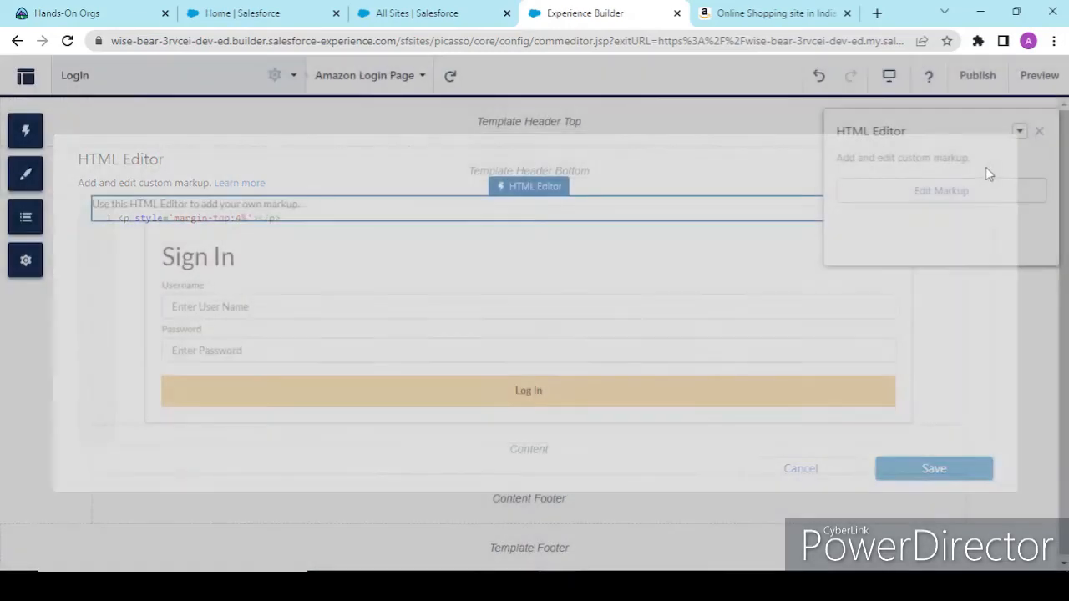
left_click(1039, 76)
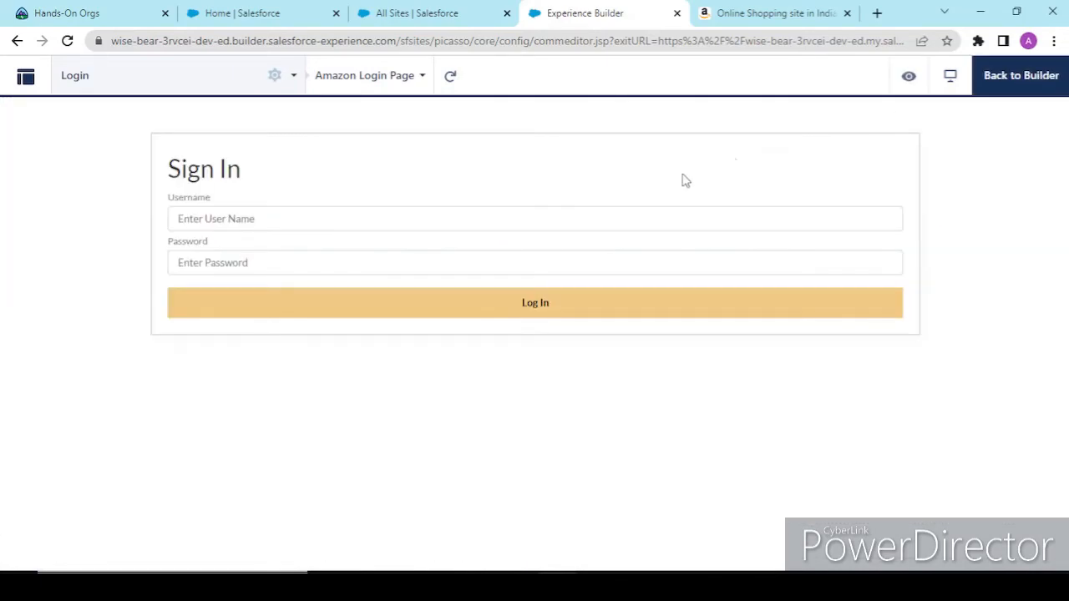
left_click(1005, 76)
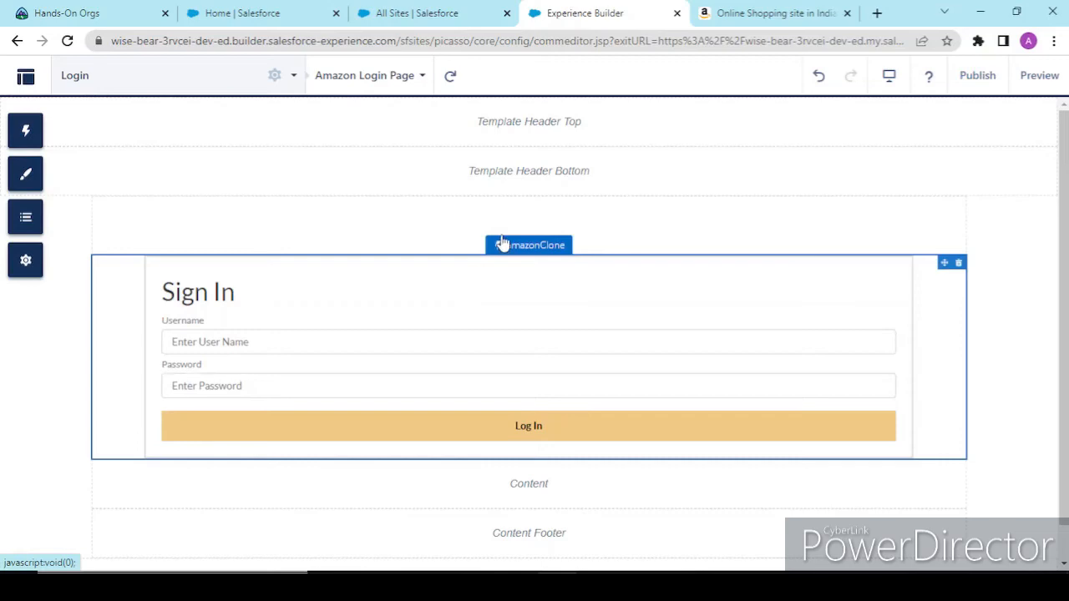
Set the paragraph's top margin to 7% in the HTML Editor markup, save it and preview the Login page
double_click(409, 244)
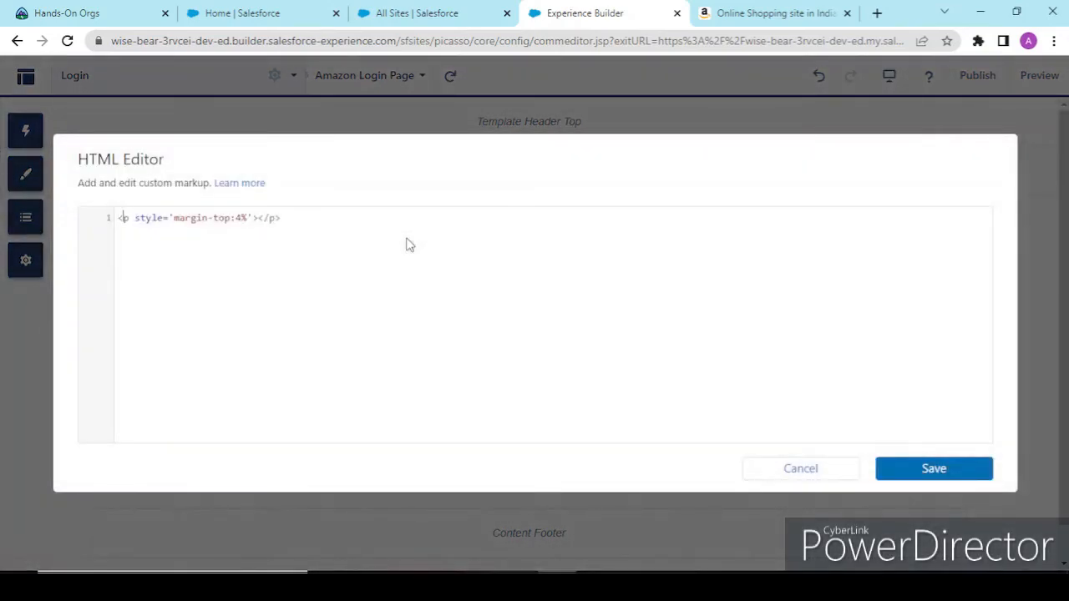
key("BackSpace")
type("7")
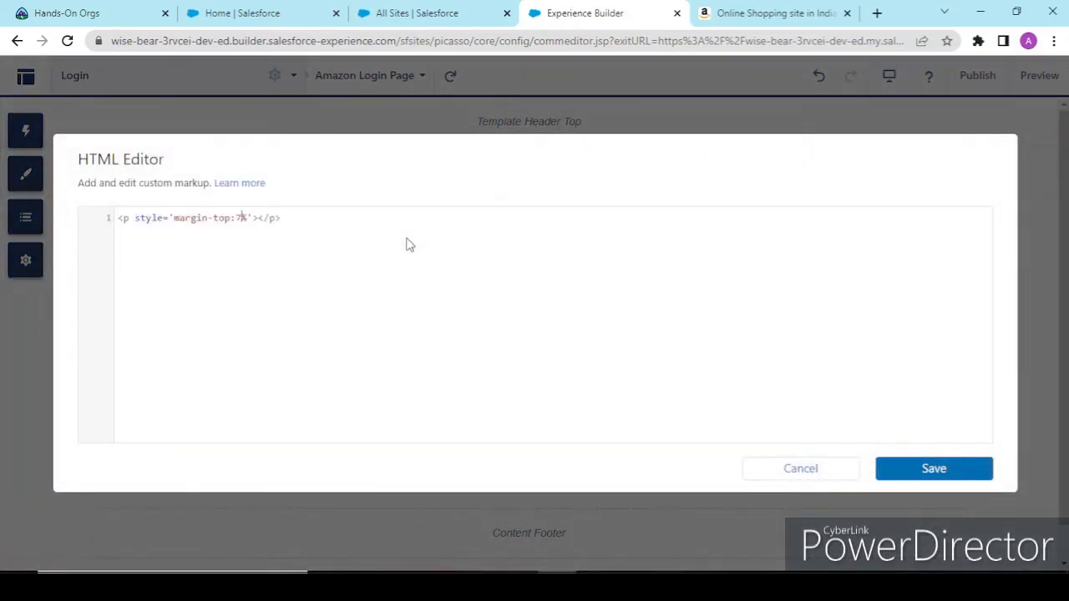
left_click(897, 477)
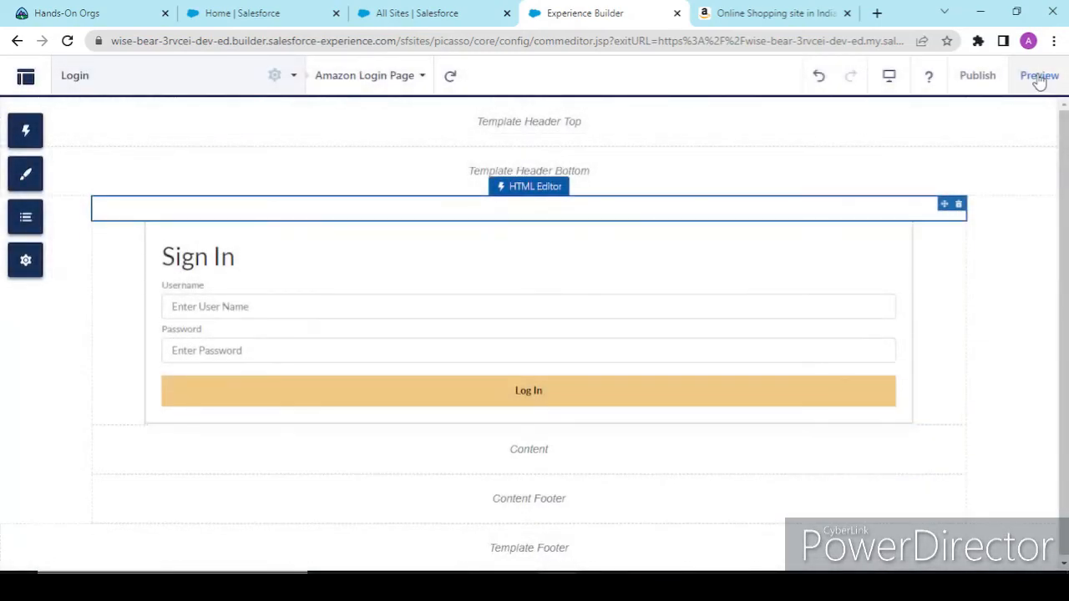
left_click(1039, 76)
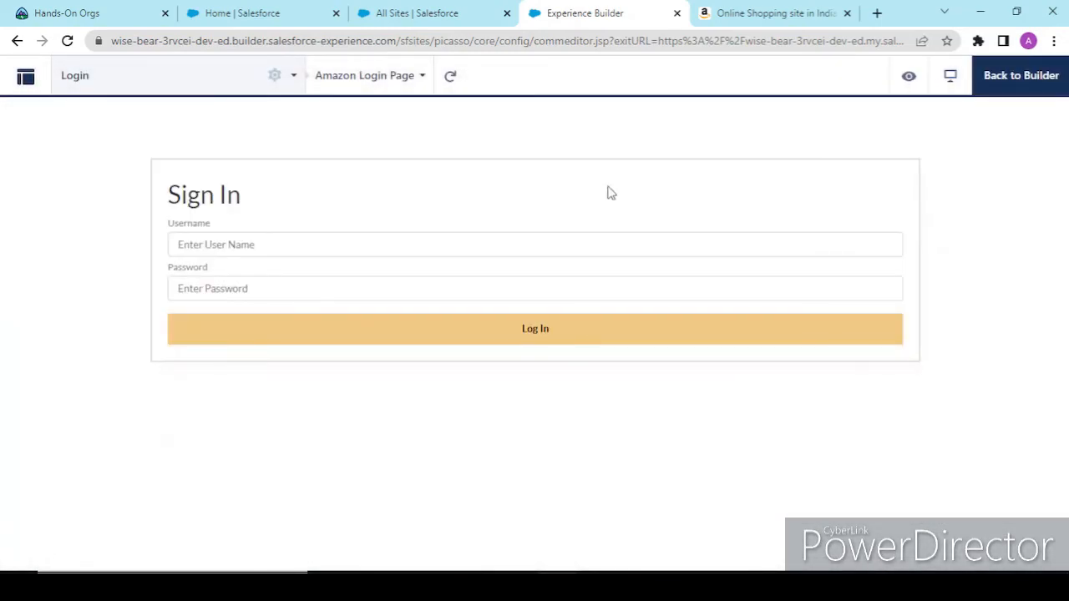
left_click(1028, 89)
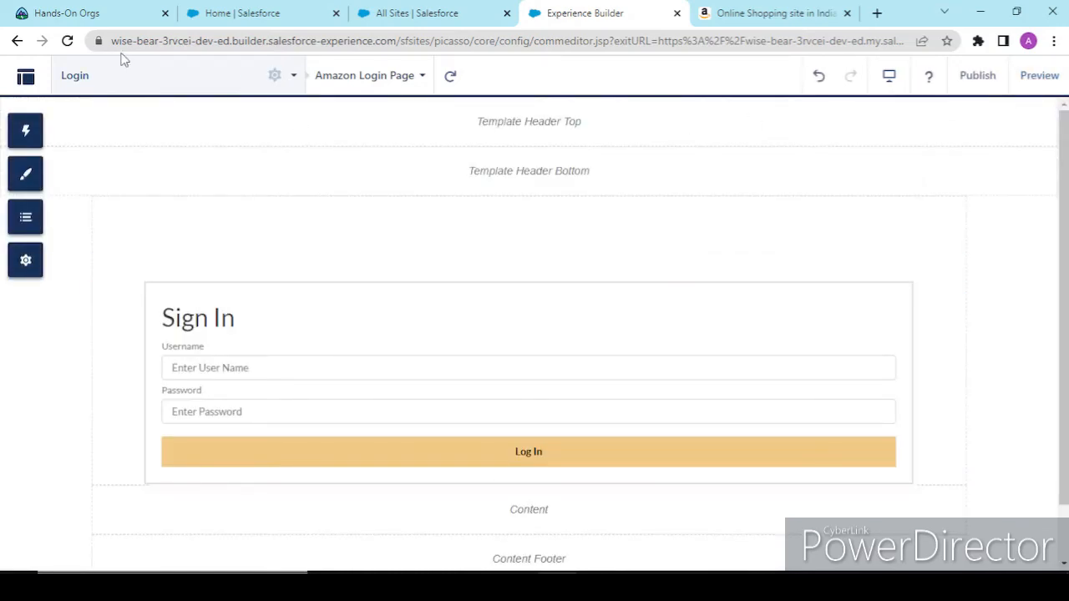
Find the Home page by searching for "home", open it and check its preview before returning to the builder
left_click(119, 84)
left_click(151, 171)
type("home")
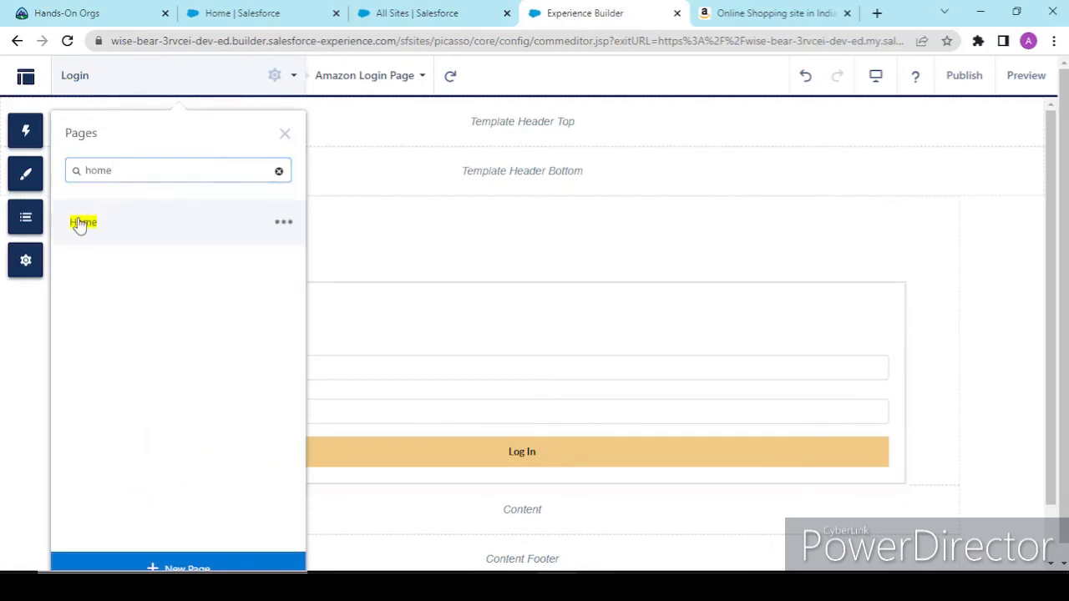
left_click(81, 223)
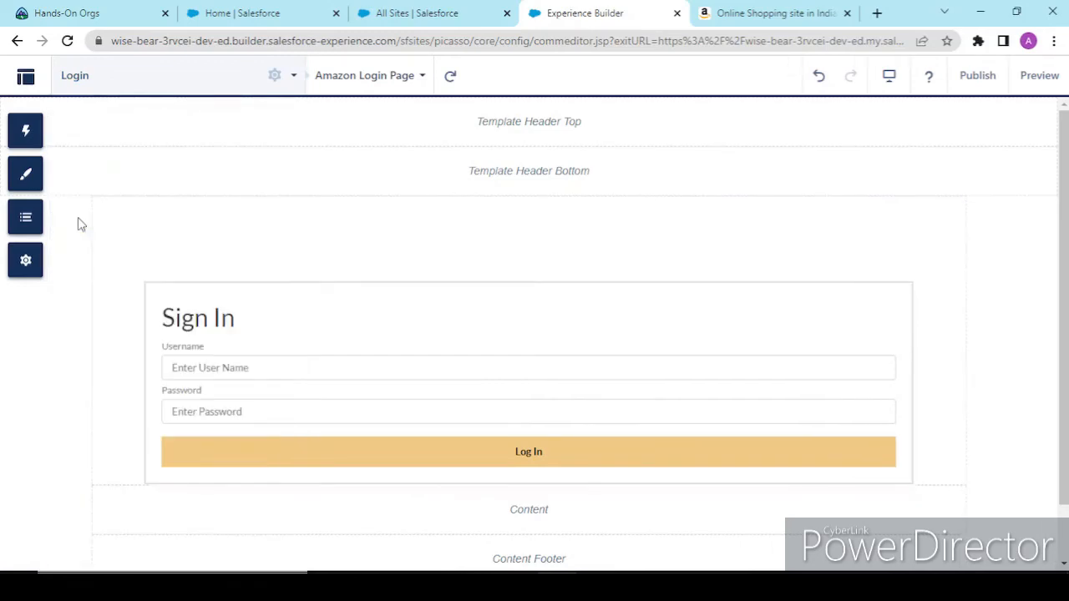
left_click(1041, 79)
left_click(1013, 77)
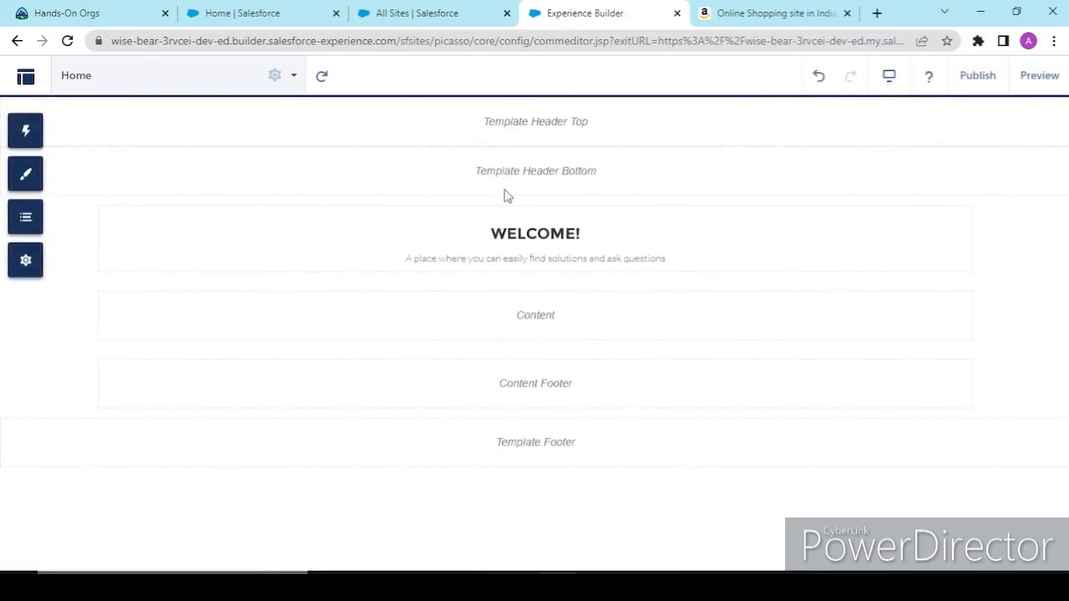